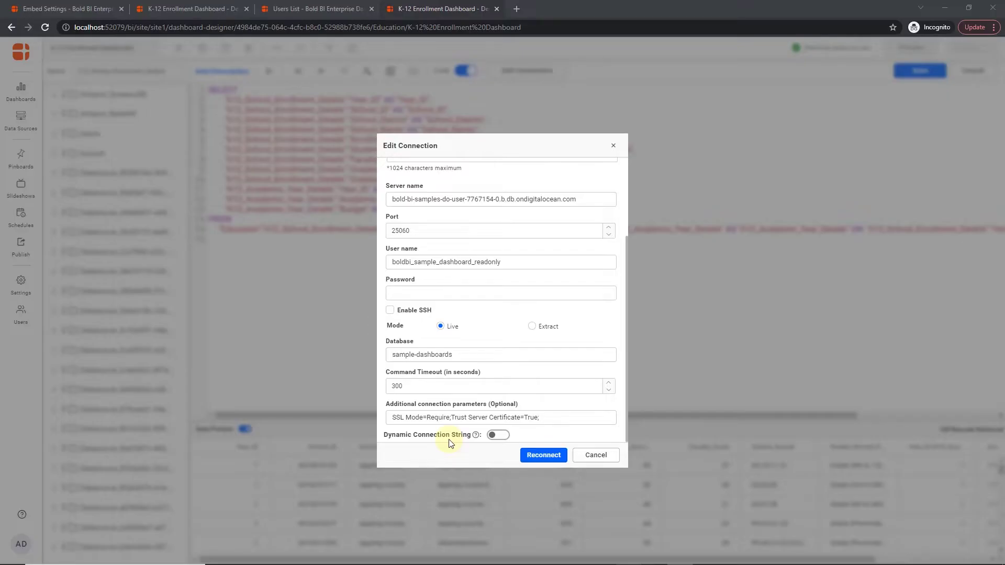
# Enable the dynamic connection string in the data source's connection and open its configuration
pyautogui.click(498, 435)
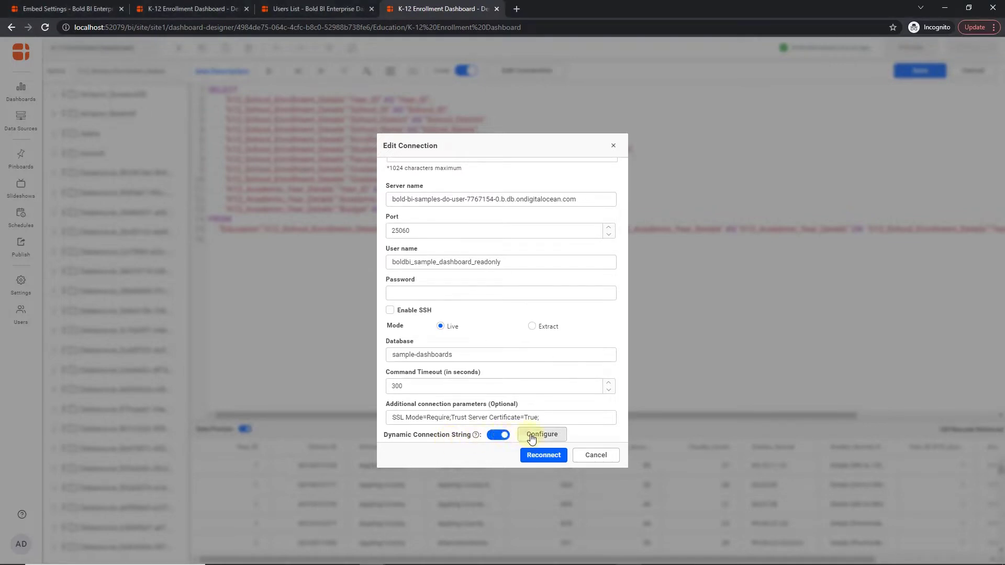
pyautogui.click(533, 435)
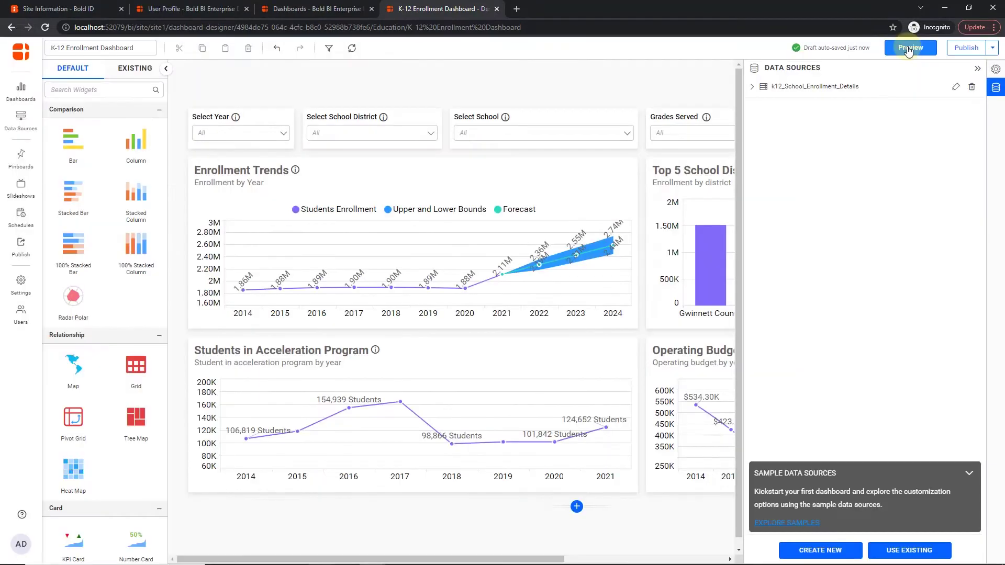
# Preview the K-12 Enrollment Dashboard and view the embedded demo page at localhost:44390
pyautogui.click(908, 48)
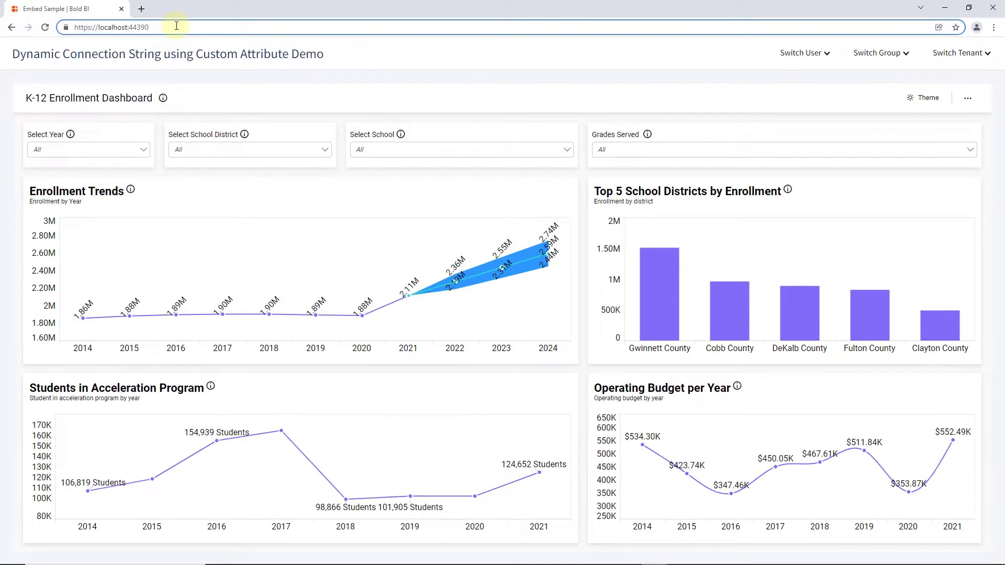
pyautogui.click(177, 25)
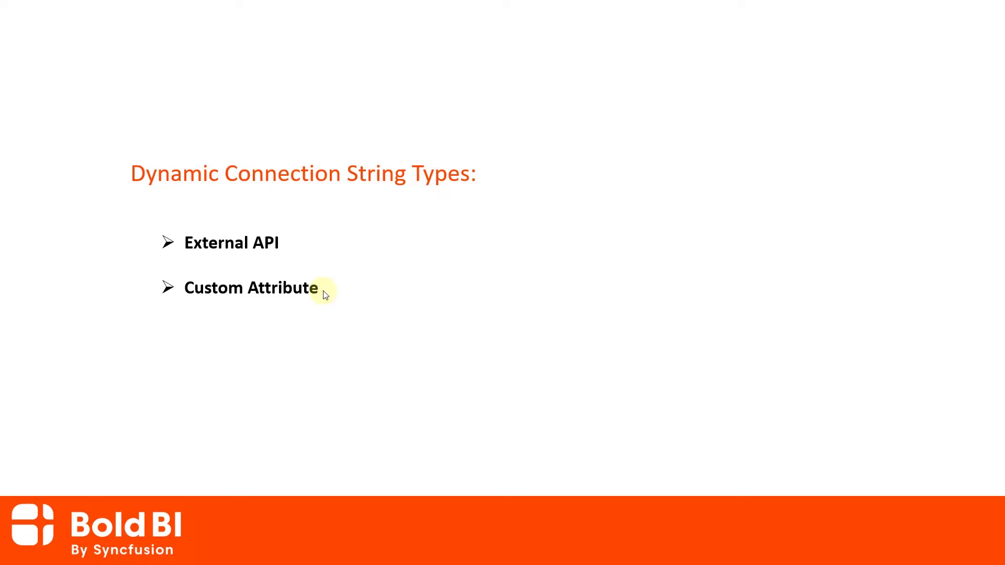
pyautogui.press('Right')
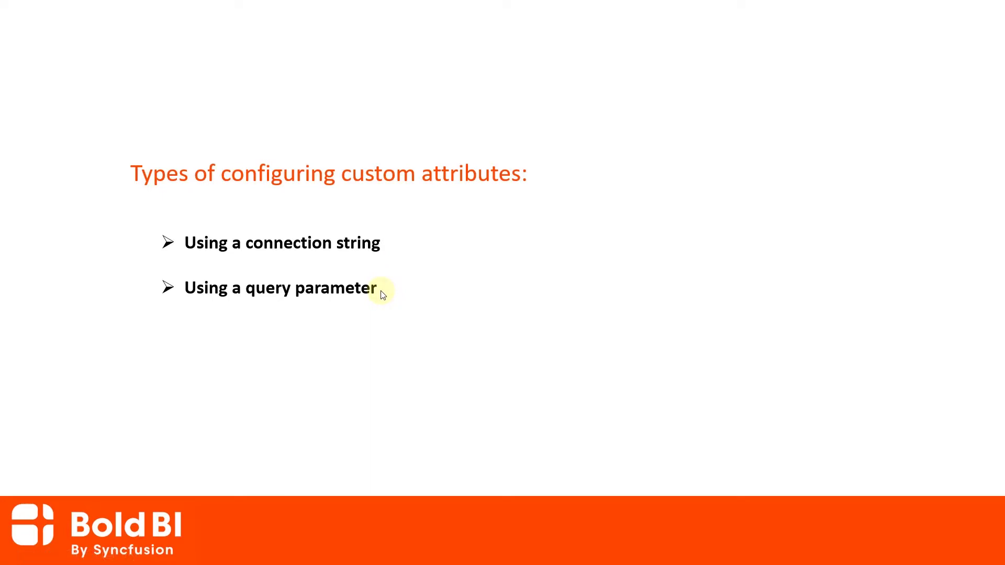
pyautogui.press('Right')
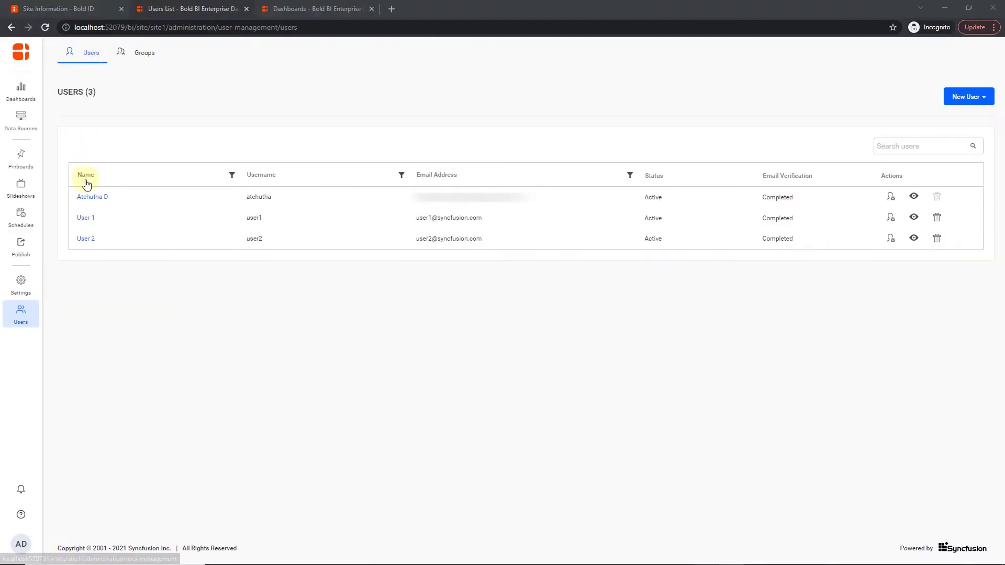
# Look at the custom attributes of the administrator's user profile and of Group 1
pyautogui.click(87, 197)
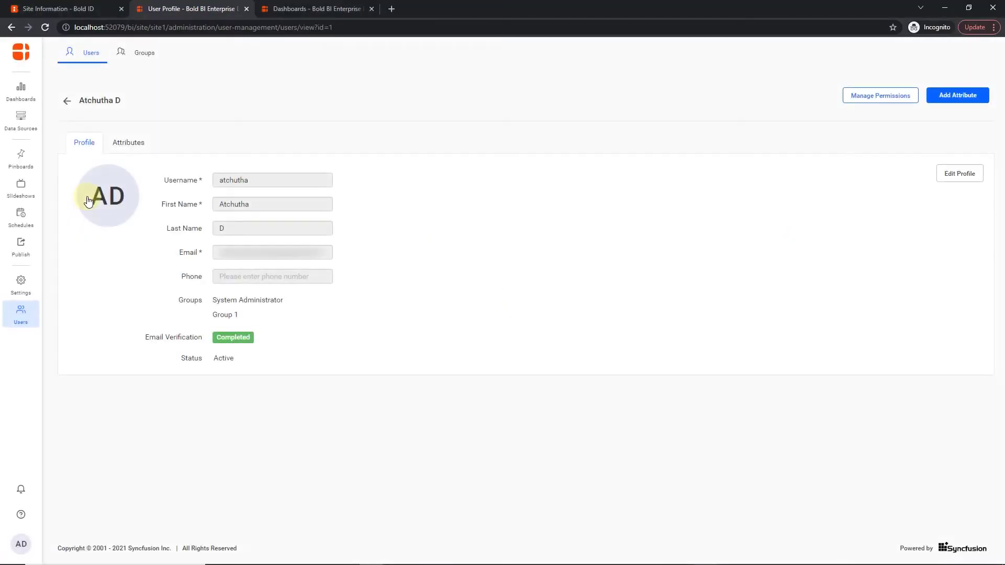
pyautogui.click(128, 148)
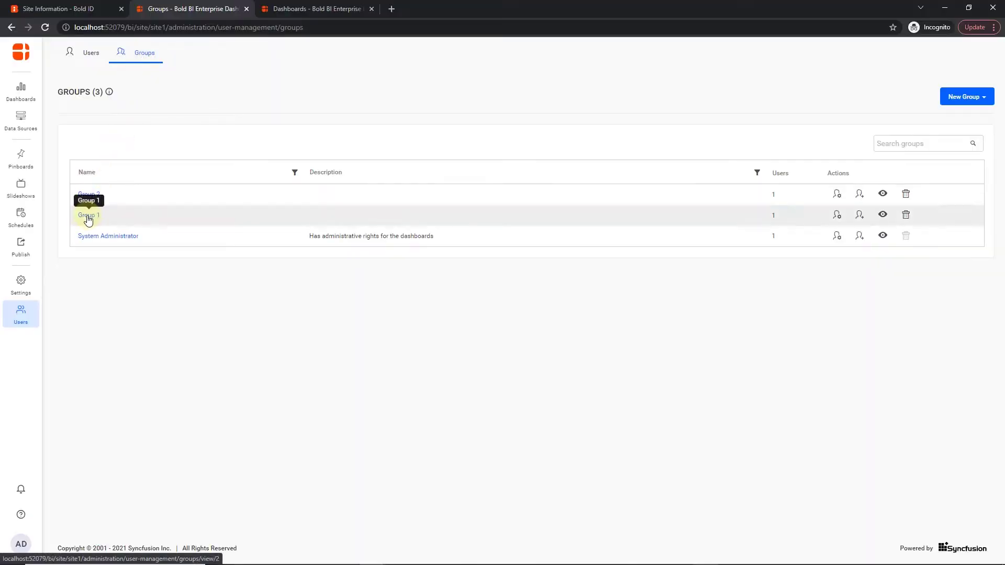
pyautogui.click(87, 215)
pyautogui.click(132, 142)
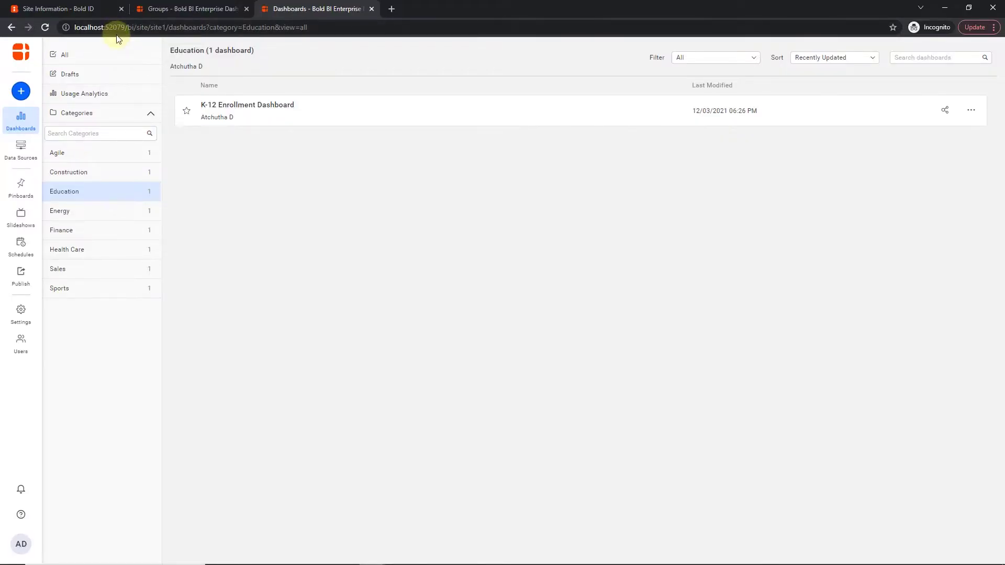
# Open the K-12 Enrollment Dashboard from the Education category to view it
pyautogui.click(255, 106)
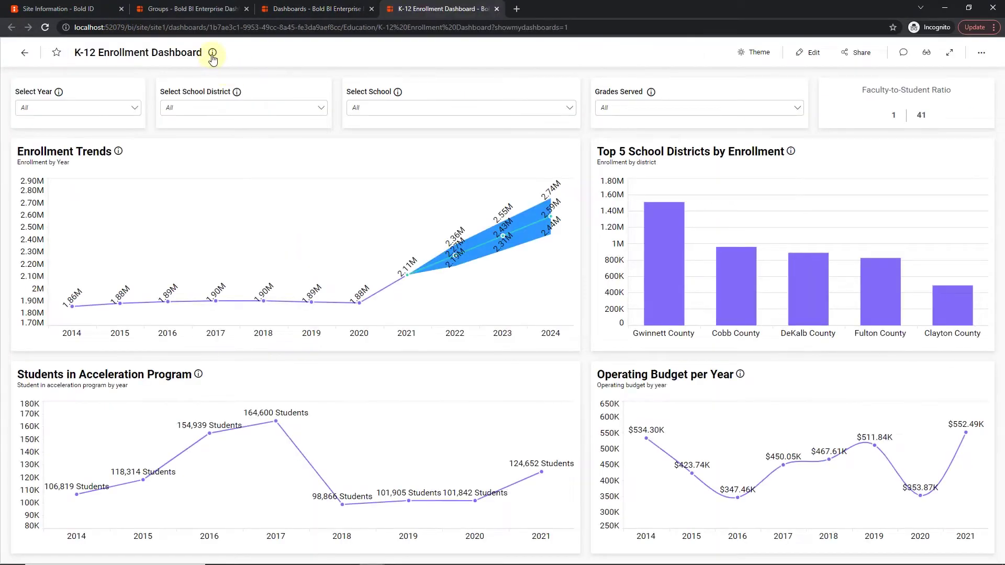
pyautogui.moveTo(212, 57)
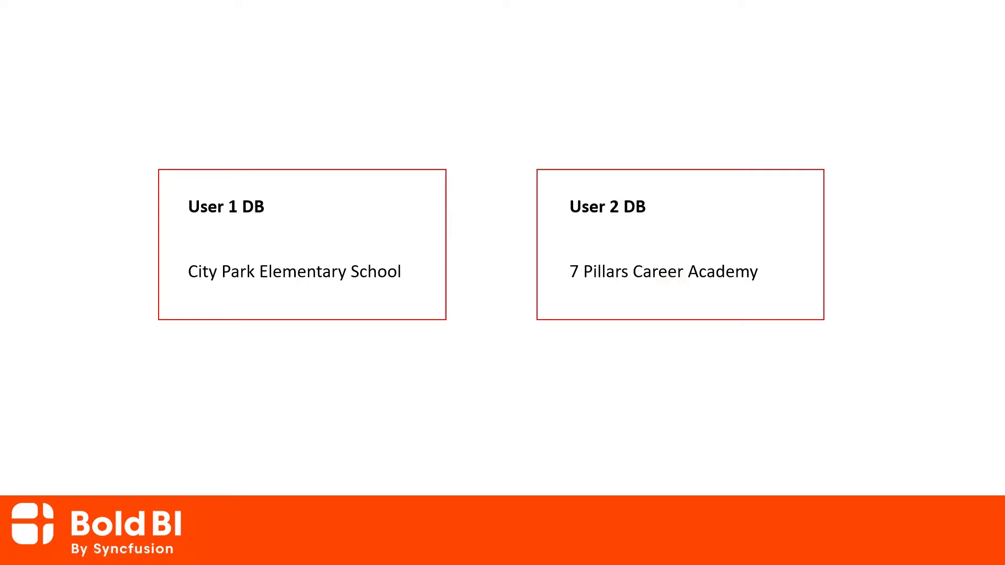
pyautogui.press('Right')
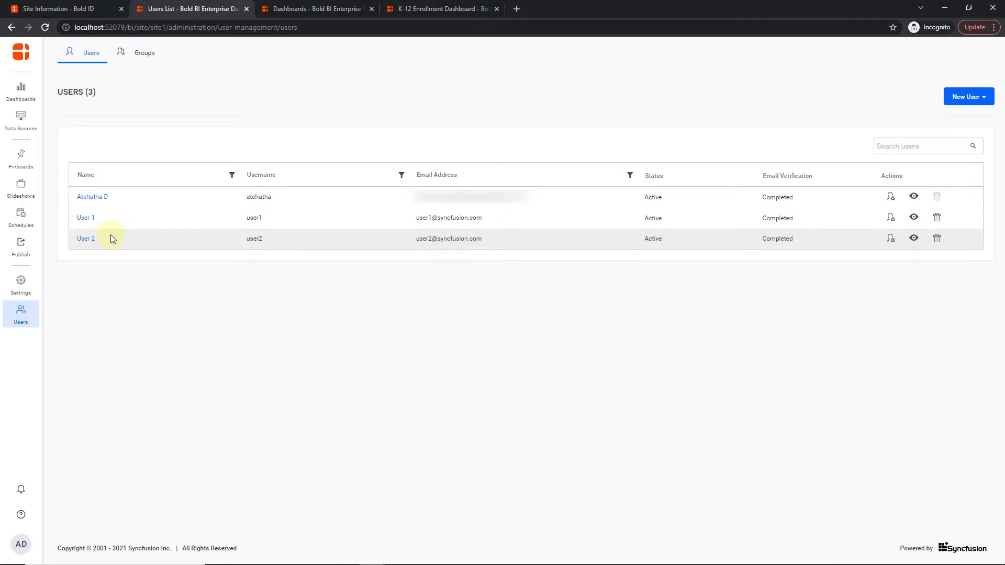
# Add a custom attribute named User Attribute to User 1, with the JSON database connection details as its value
pyautogui.click(86, 217)
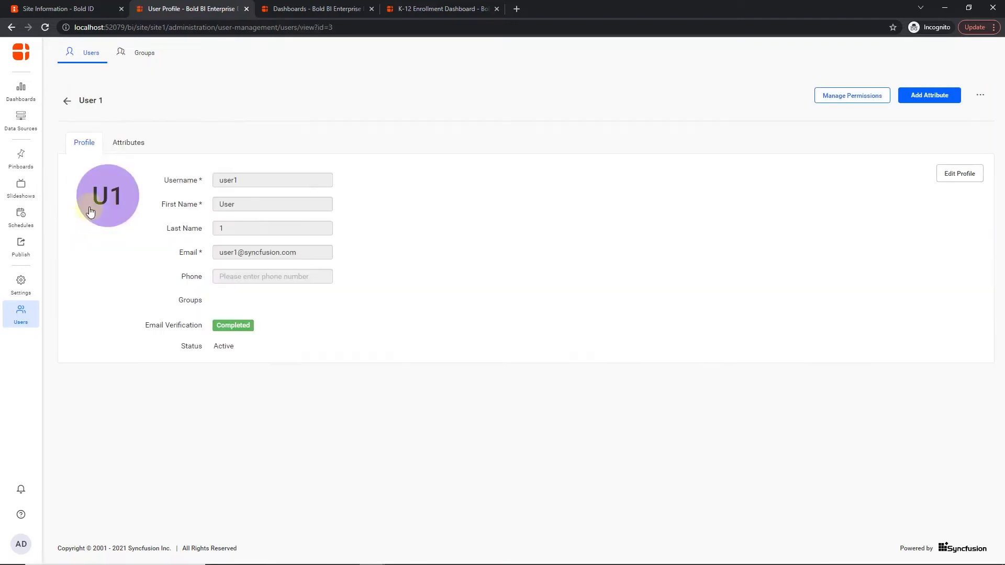
pyautogui.click(129, 144)
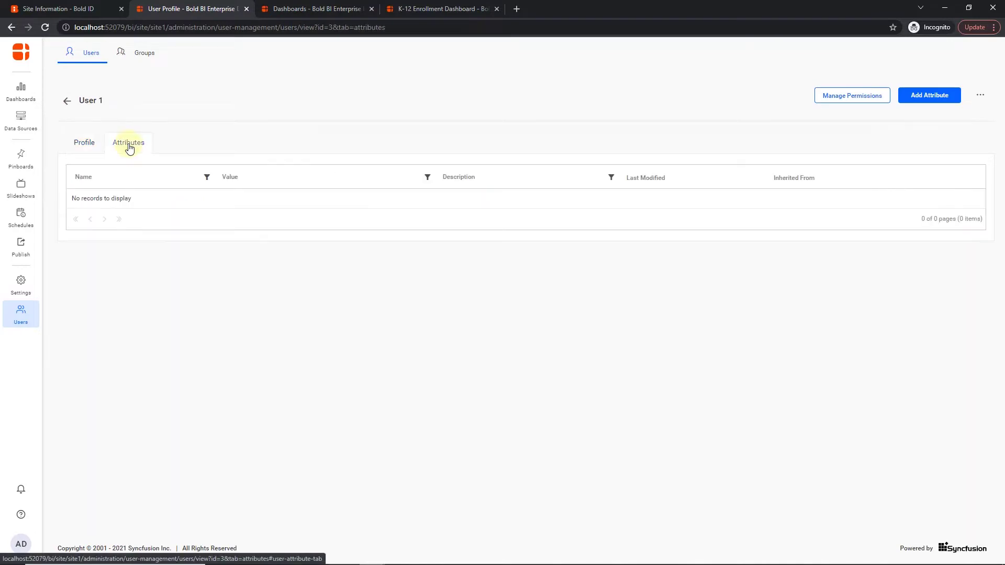
pyautogui.click(928, 98)
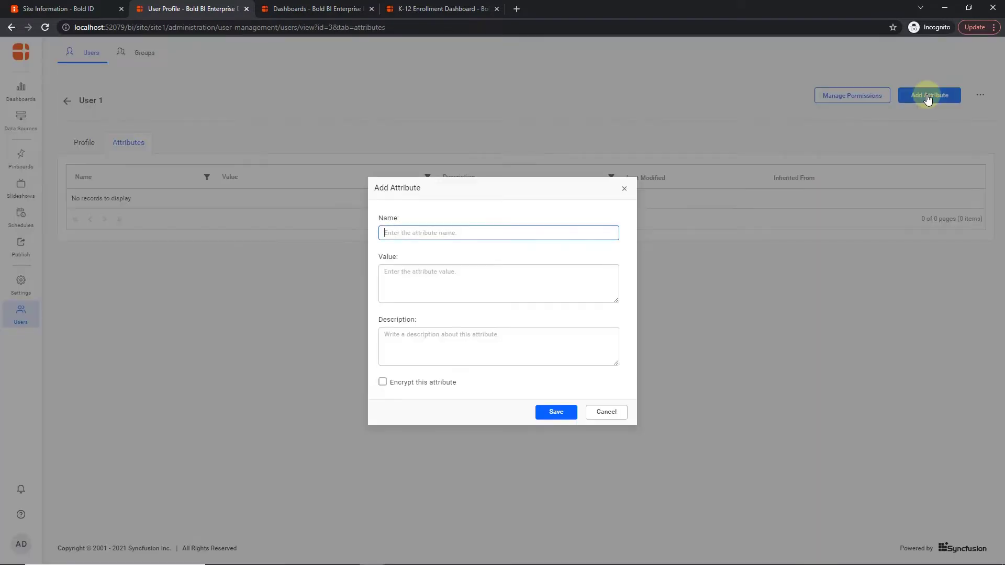
pyautogui.write('User Attribute')
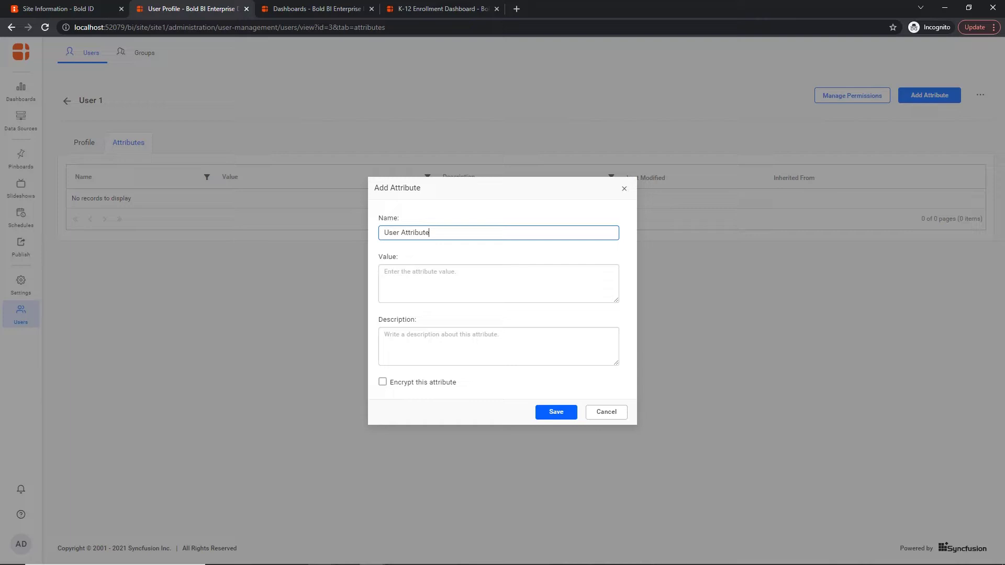
pyautogui.click(418, 272)
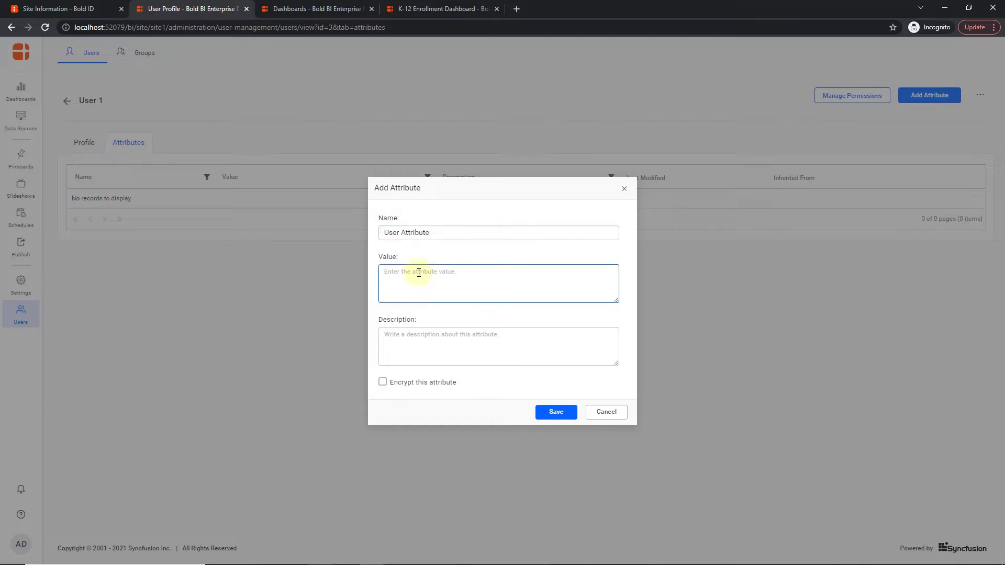
pyautogui.hotkey('ctrl', 'v')
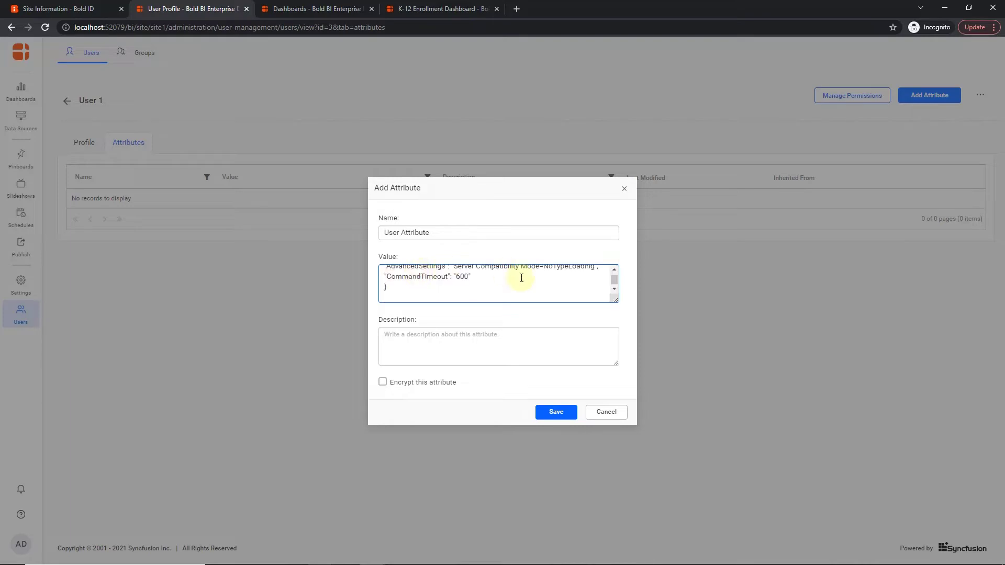
pyautogui.scroll(3, 536, 300)
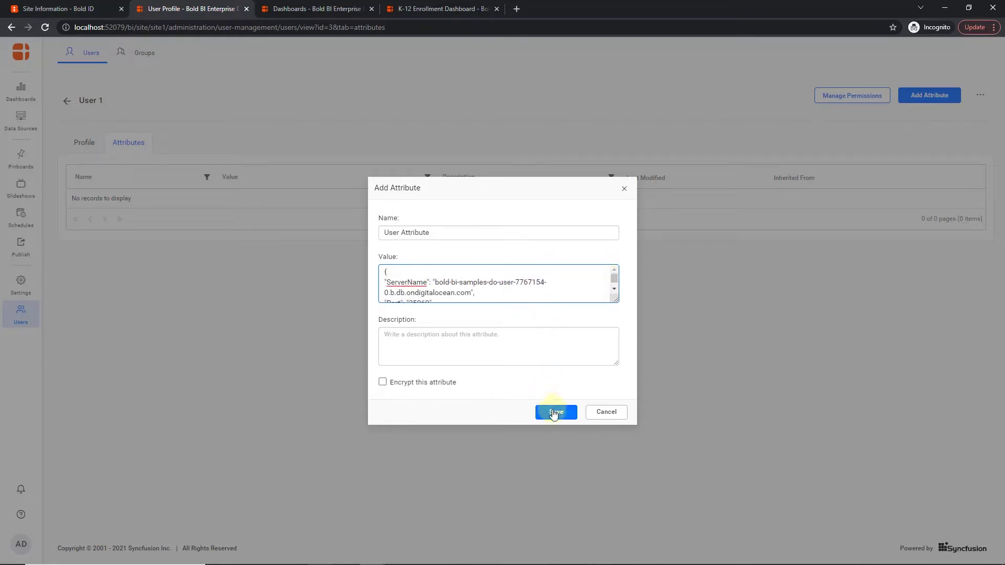
pyautogui.click(554, 413)
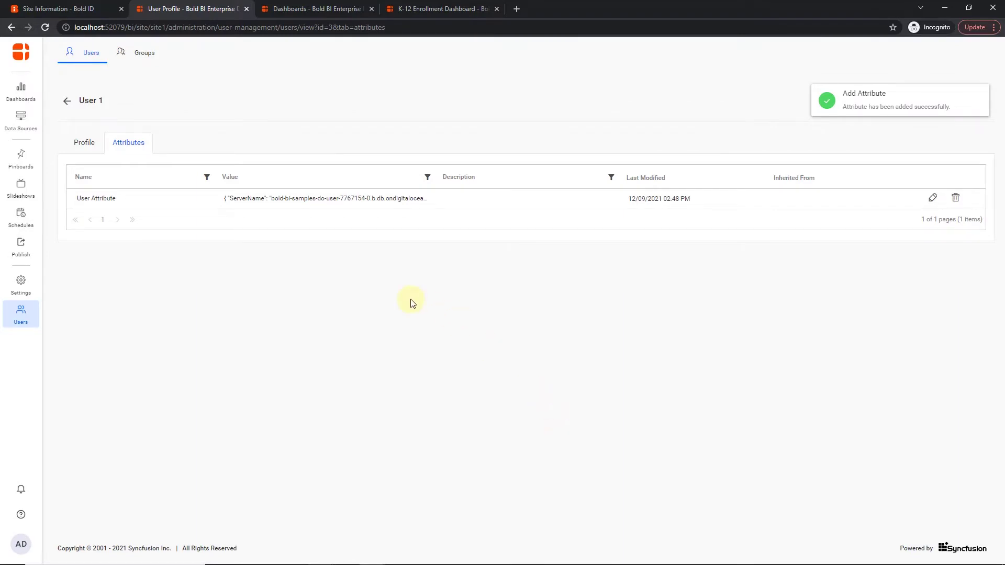
# Add a custom attribute named User Attribute to User 2 with its JSON connection details, and return to the users list
pyautogui.click(67, 102)
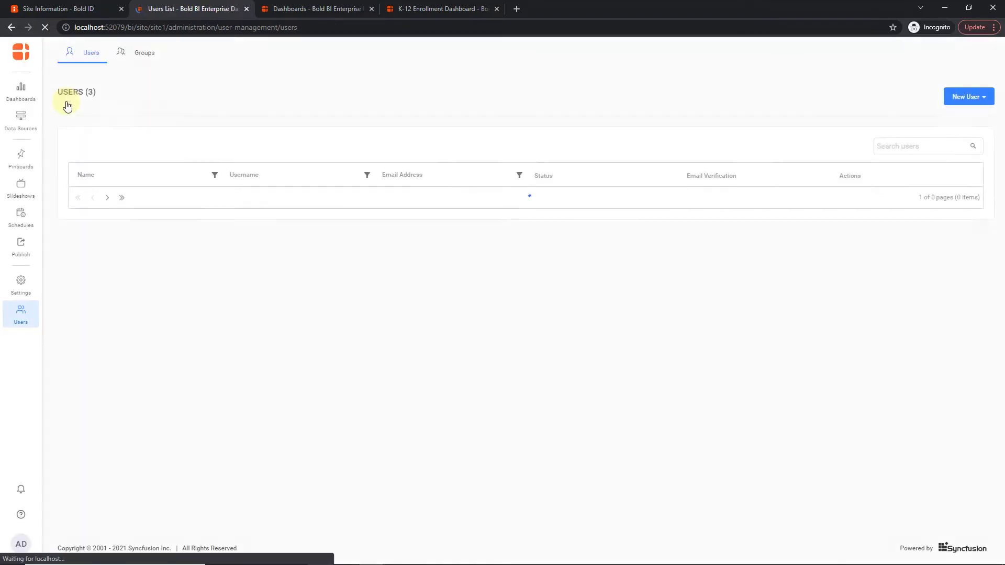
pyautogui.click(84, 238)
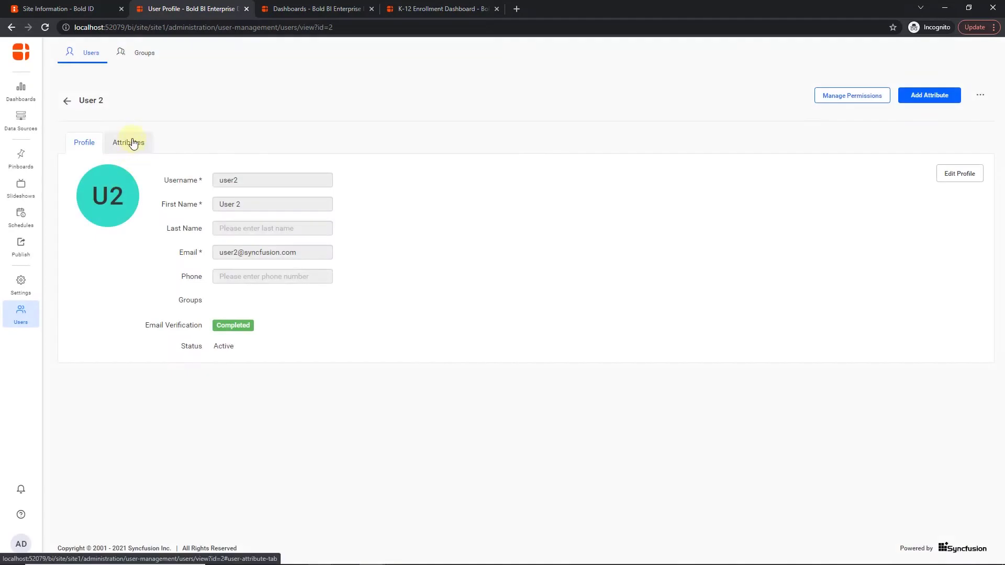
pyautogui.click(129, 142)
pyautogui.click(925, 95)
pyautogui.click(415, 232)
pyautogui.write('User Attribute')
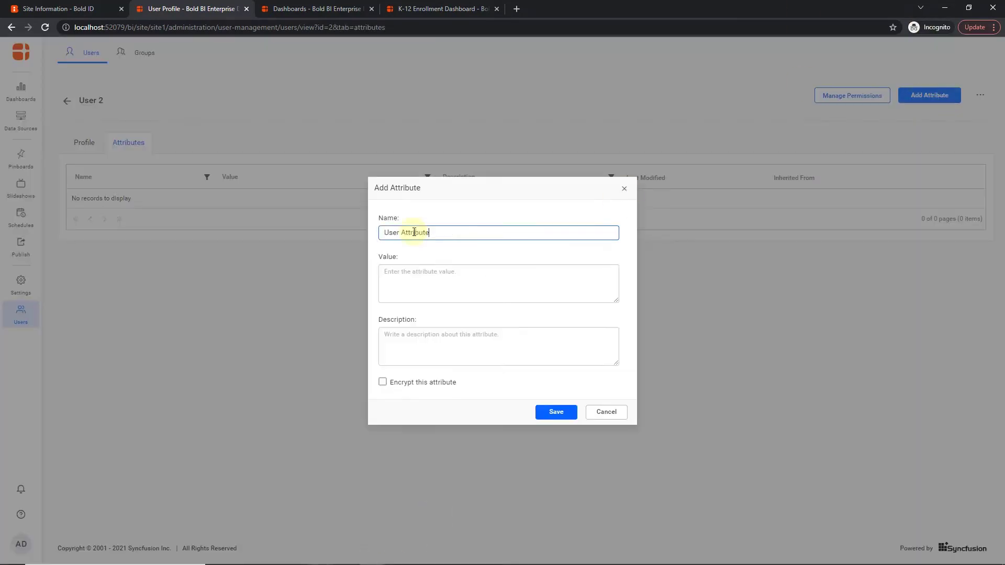
pyautogui.click(497, 283)
pyautogui.hotkey('ctrl', 'v')
pyautogui.click(557, 412)
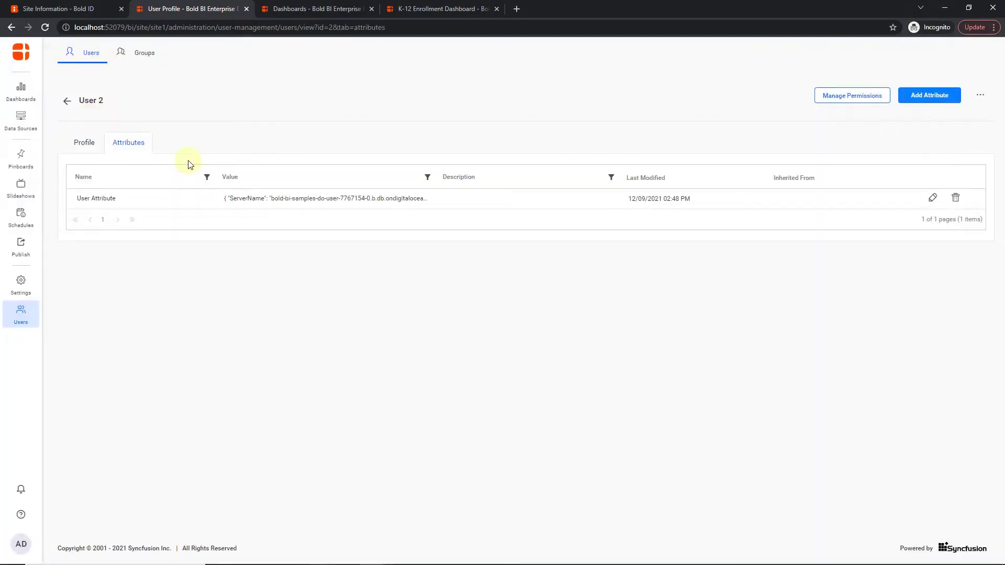
pyautogui.click(67, 101)
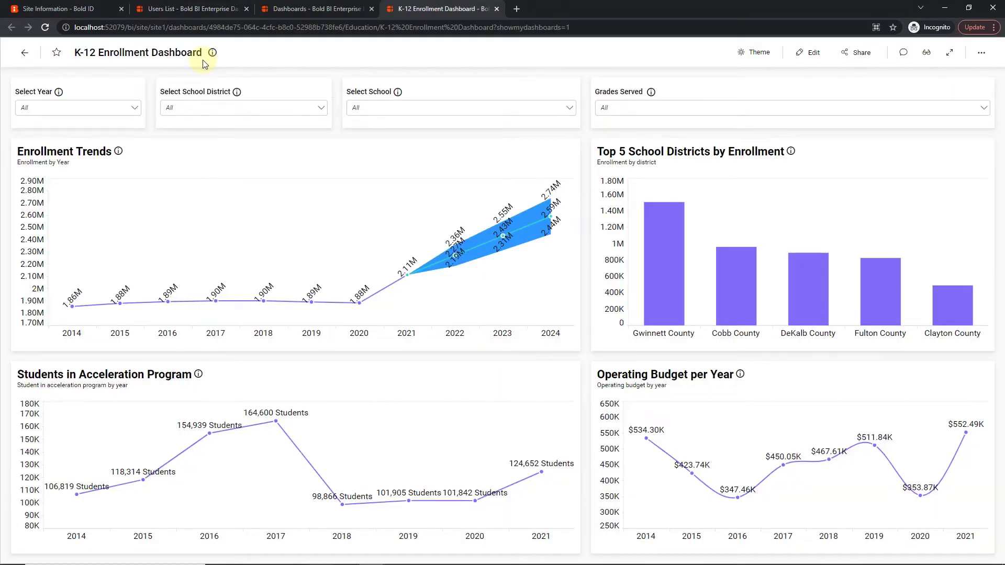
# Switch the dashboard's k12_School_Enrollment_Details data source to code mode and open its connection for editing
pyautogui.click(810, 53)
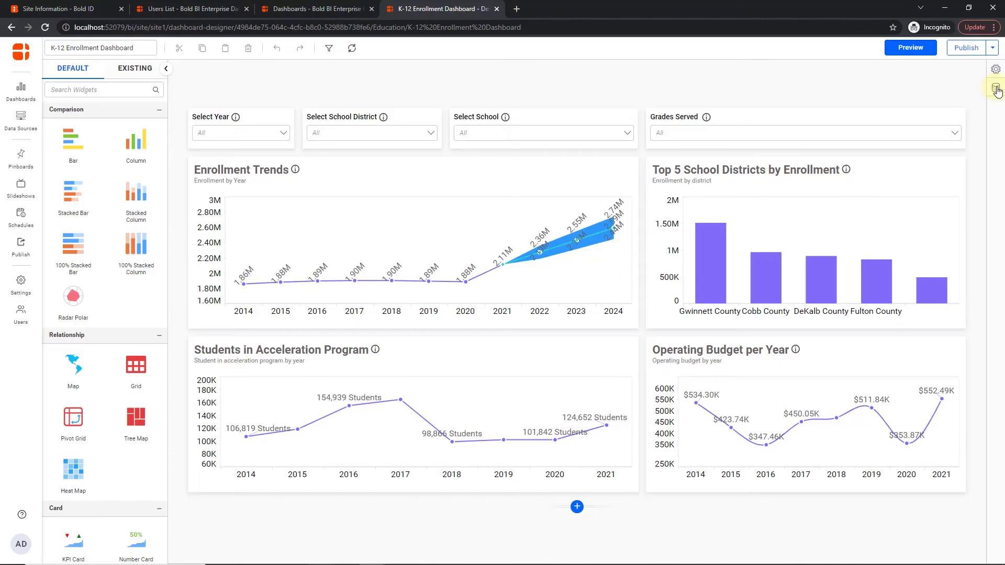
pyautogui.click(996, 89)
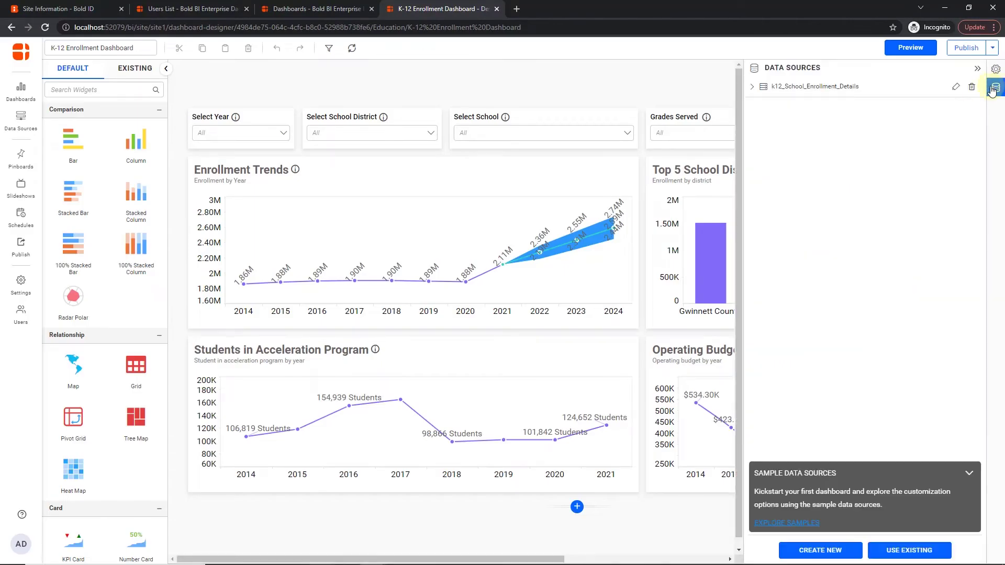
pyautogui.click(955, 88)
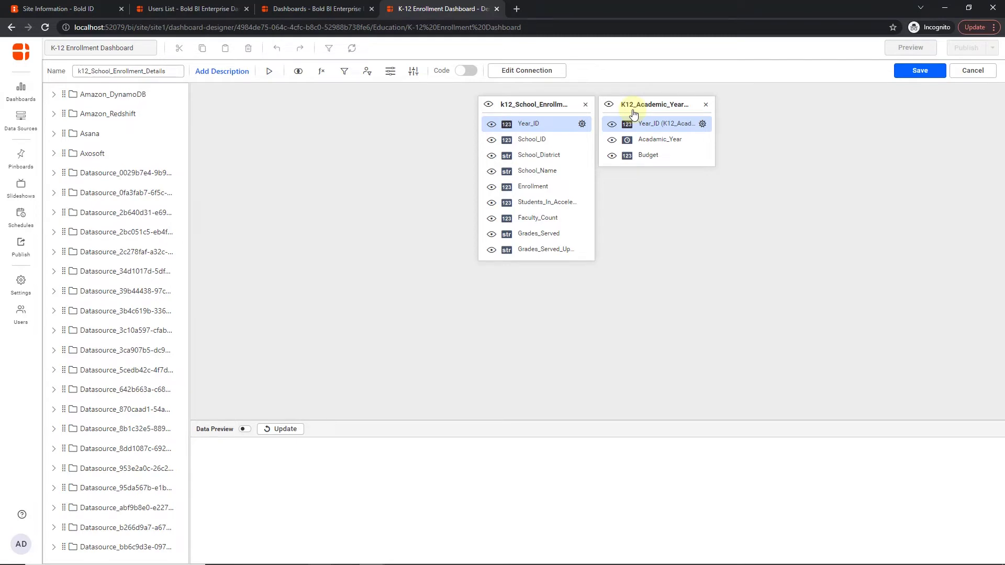
pyautogui.click(469, 70)
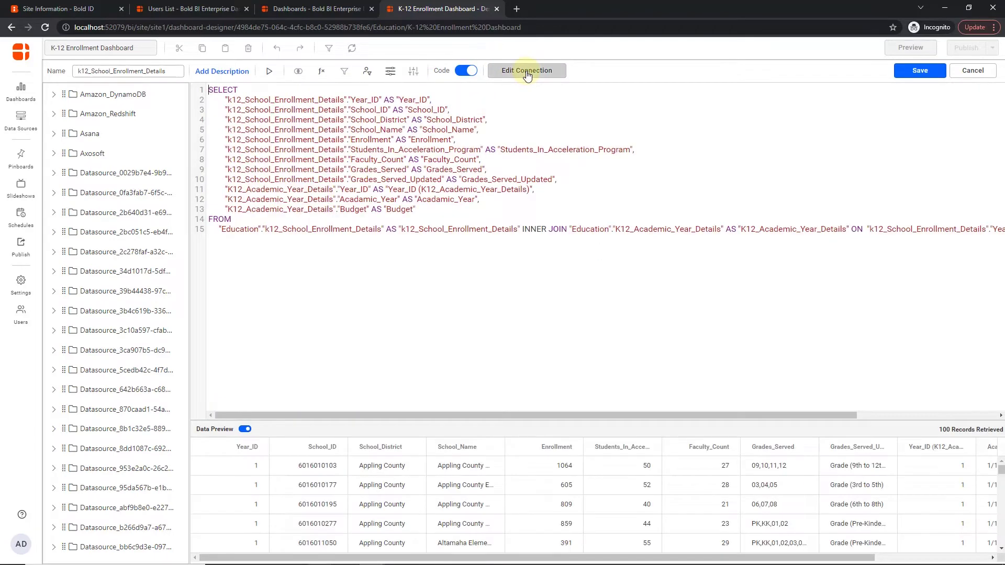
pyautogui.click(511, 70)
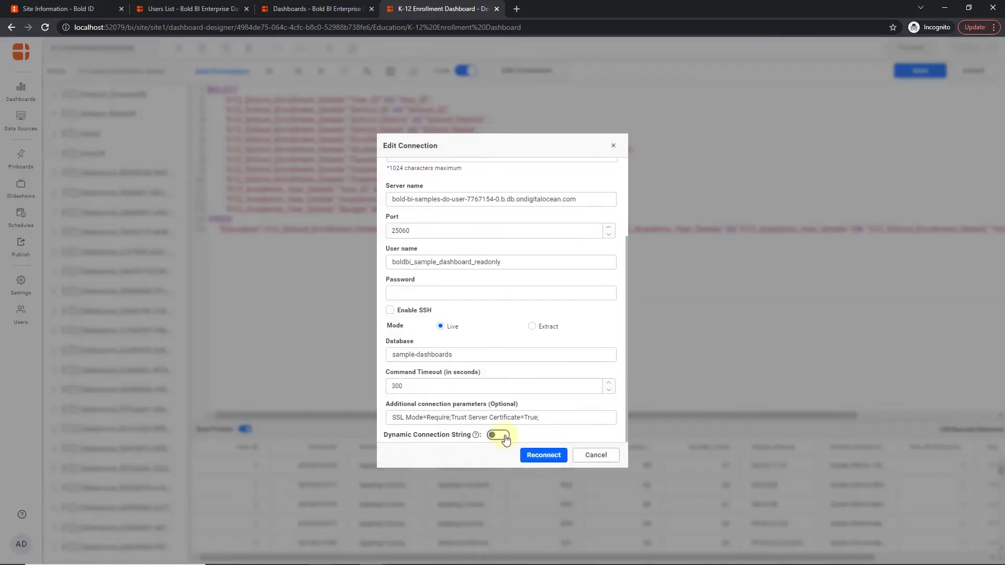
# Enable the dynamic connection string using the custom attribute User Attribute with configuration mode Both, and reconnect the data source
pyautogui.click(504, 436)
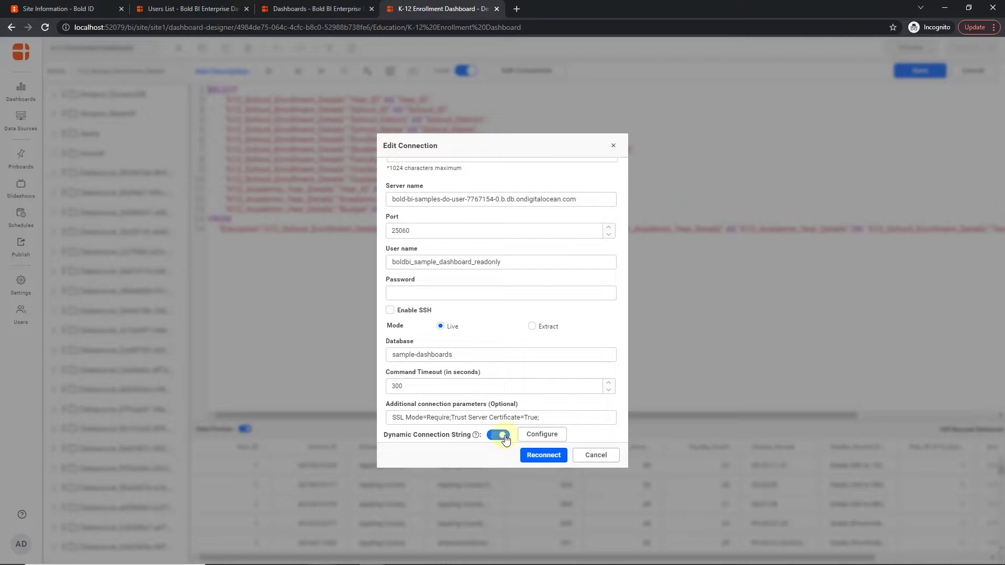
pyautogui.click(539, 434)
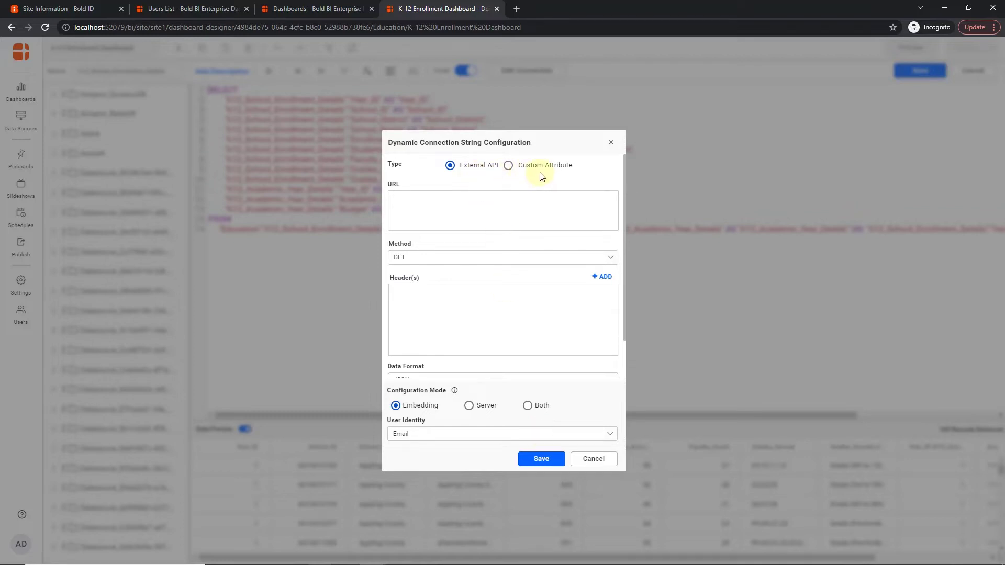
pyautogui.click(509, 167)
pyautogui.click(470, 198)
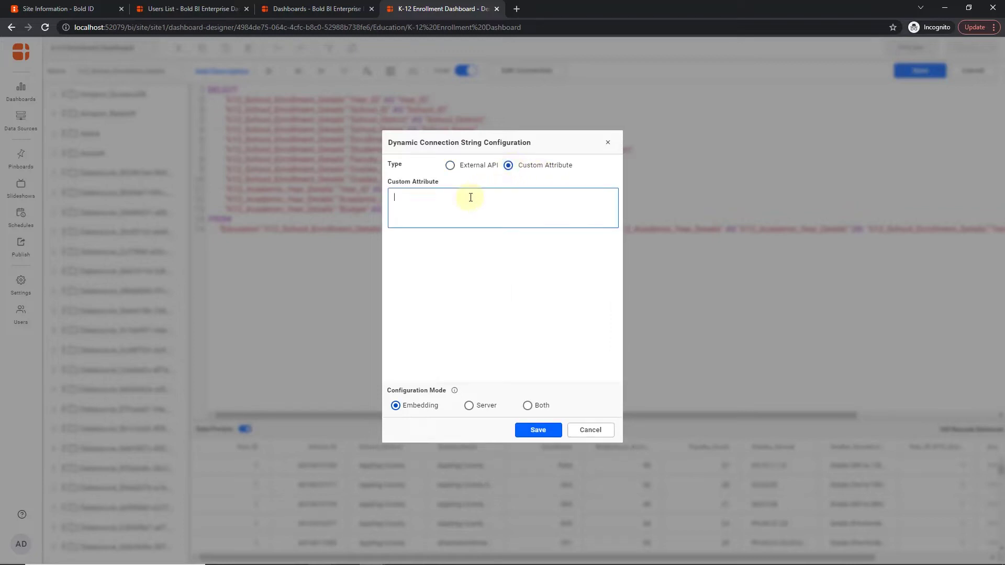
pyautogui.write('User Attribute')
pyautogui.click(528, 409)
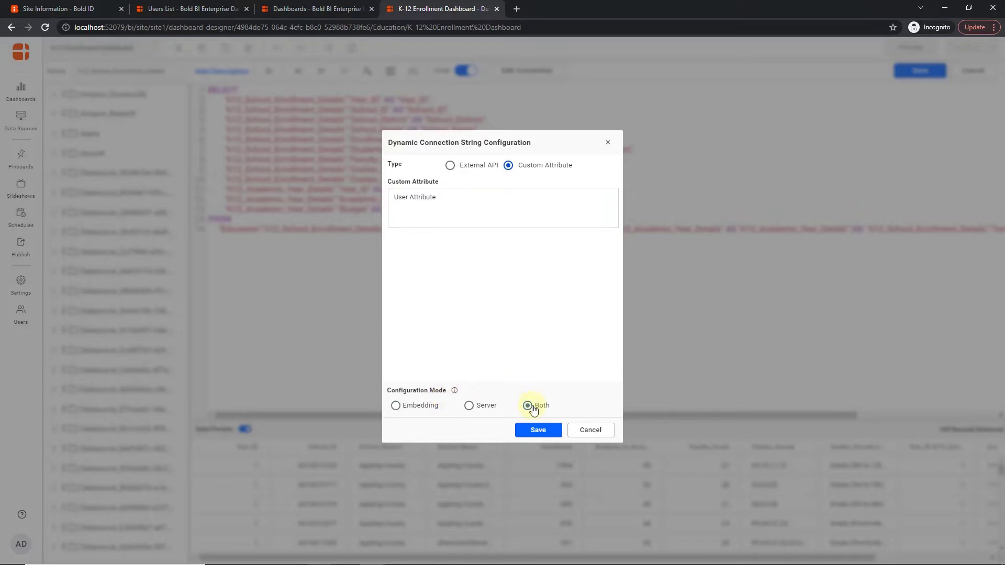
pyautogui.click(536, 430)
pyautogui.click(544, 455)
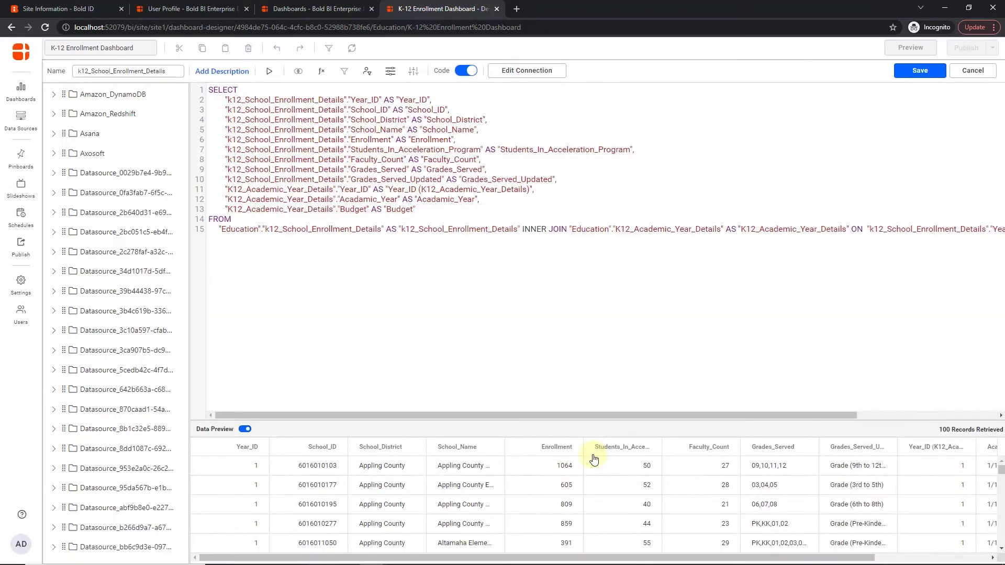
# Save the data source changes and preview the dashboard as User 1 and as User 2
pyautogui.click(920, 71)
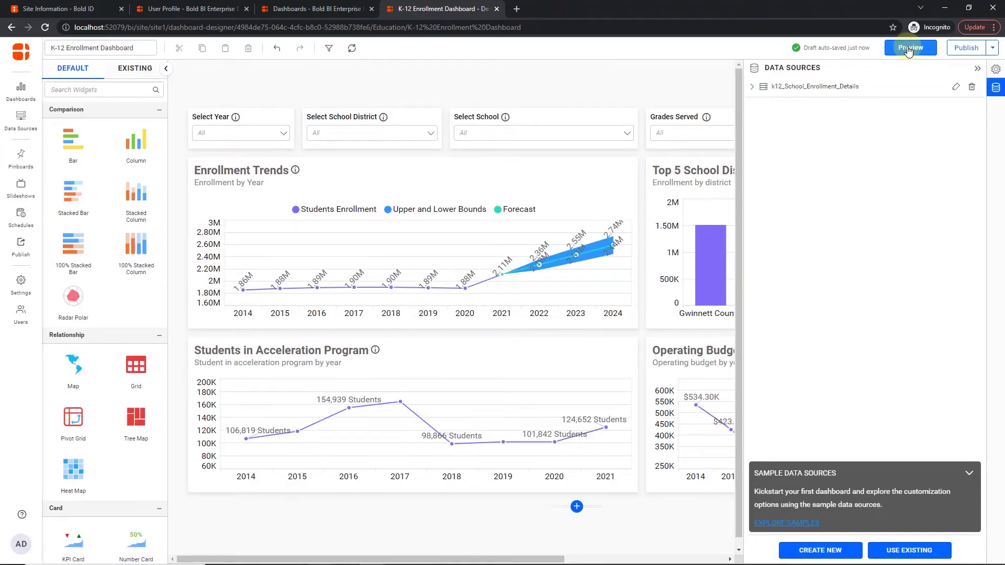
pyautogui.click(908, 49)
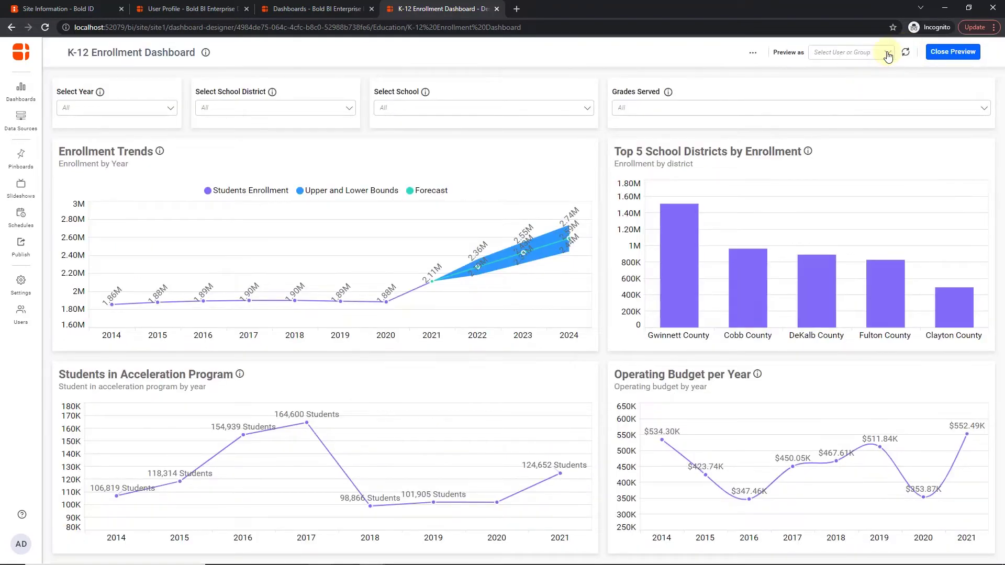
pyautogui.click(888, 55)
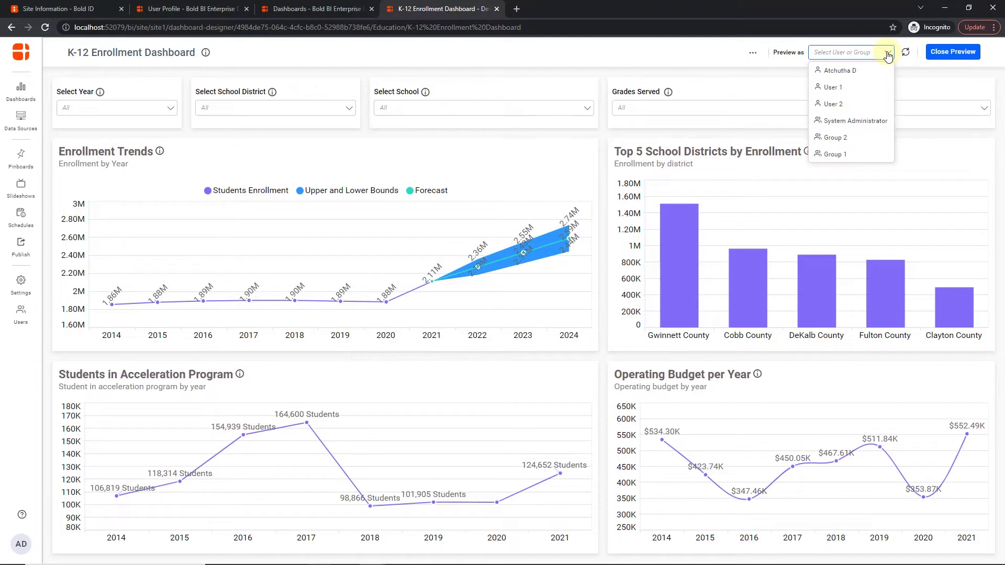
pyautogui.click(839, 87)
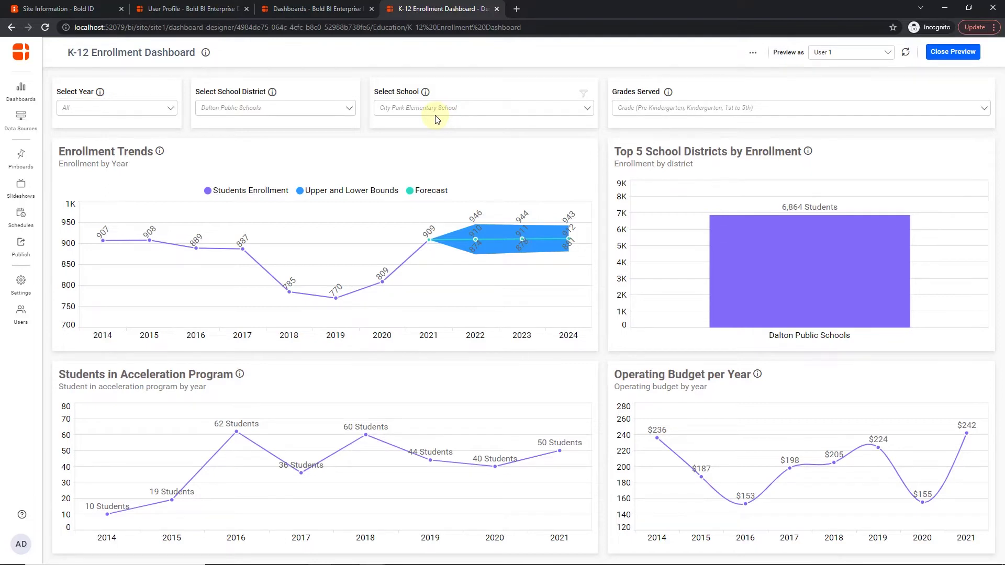
pyautogui.click(887, 52)
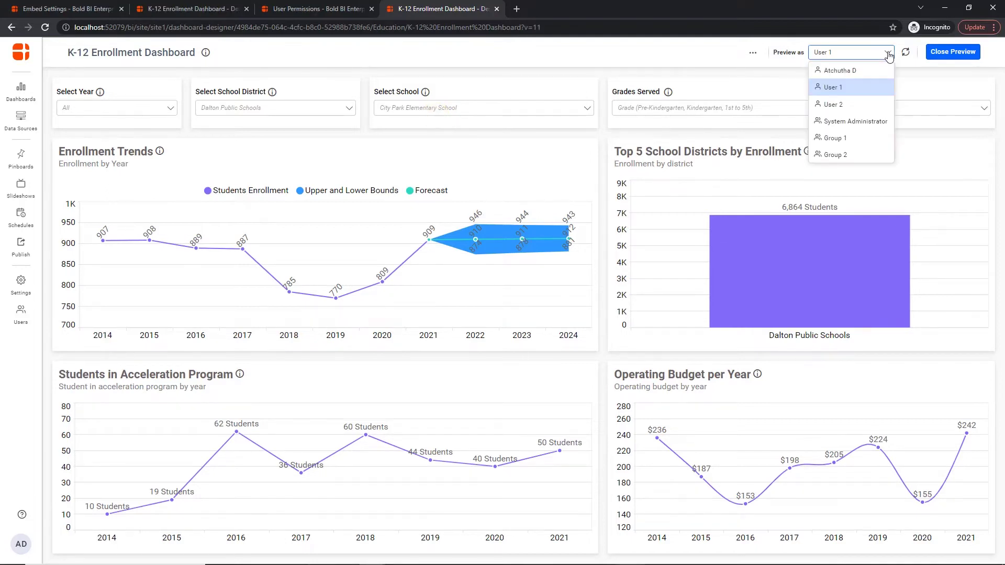
pyautogui.click(858, 105)
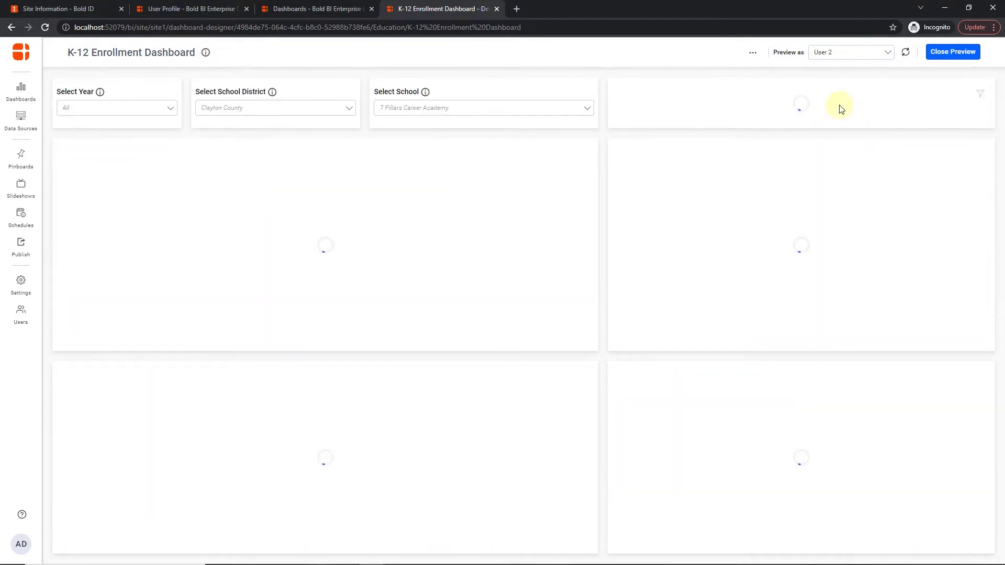
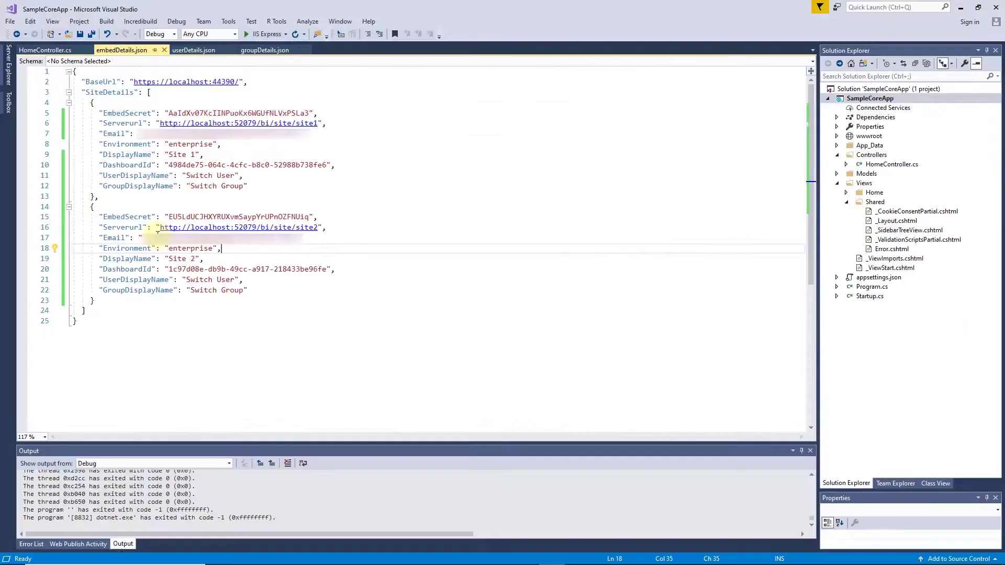
# In Visual Studio, review embedDetails.json and userDetails.json of SampleCoreApp and run the project with IIS Express
pyautogui.hotkey('ctrl', 'a')
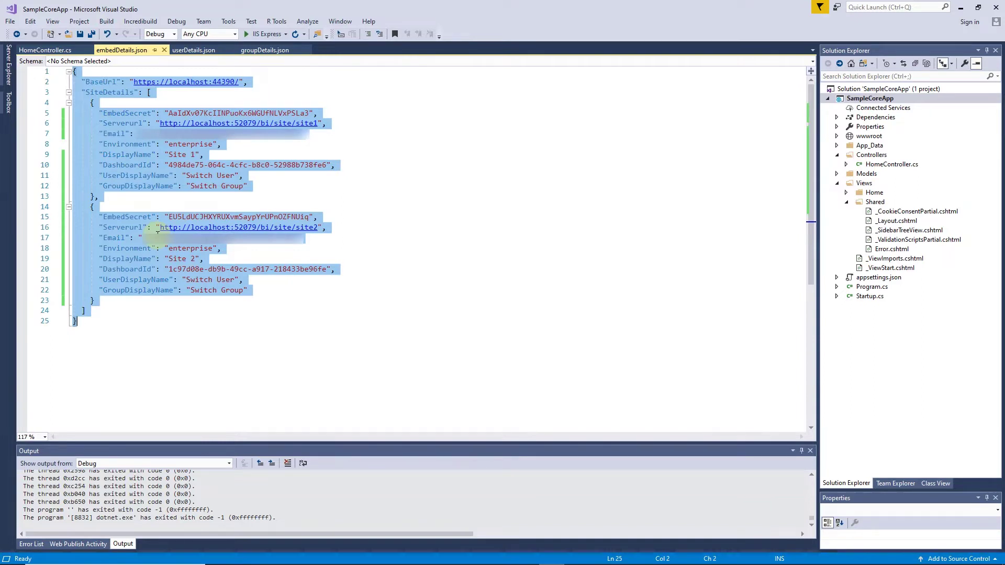
pyautogui.click(193, 49)
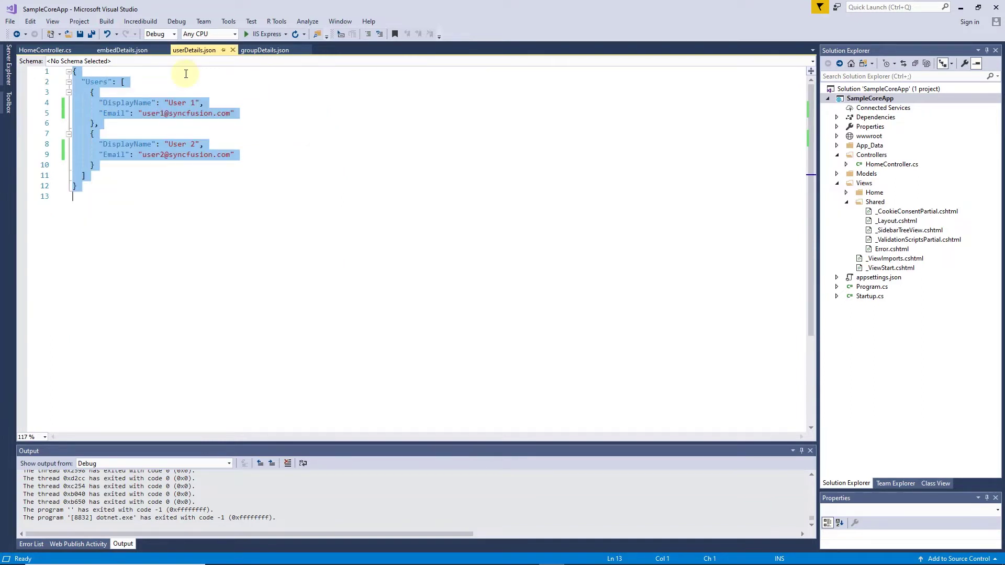
pyautogui.click(262, 34)
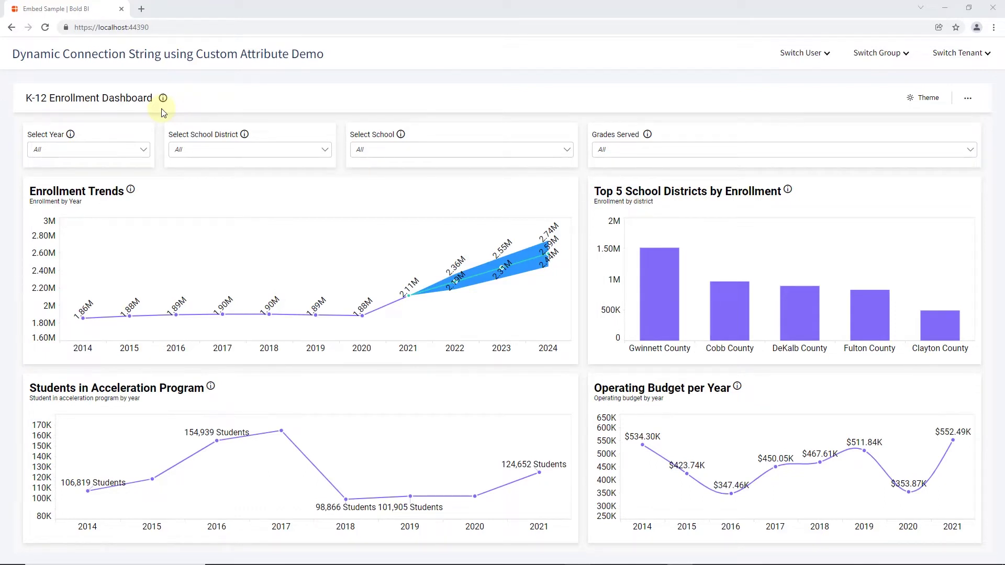
# View the embedded K-12 Enrollment Dashboard as User 1 and as User 2
pyautogui.click(825, 54)
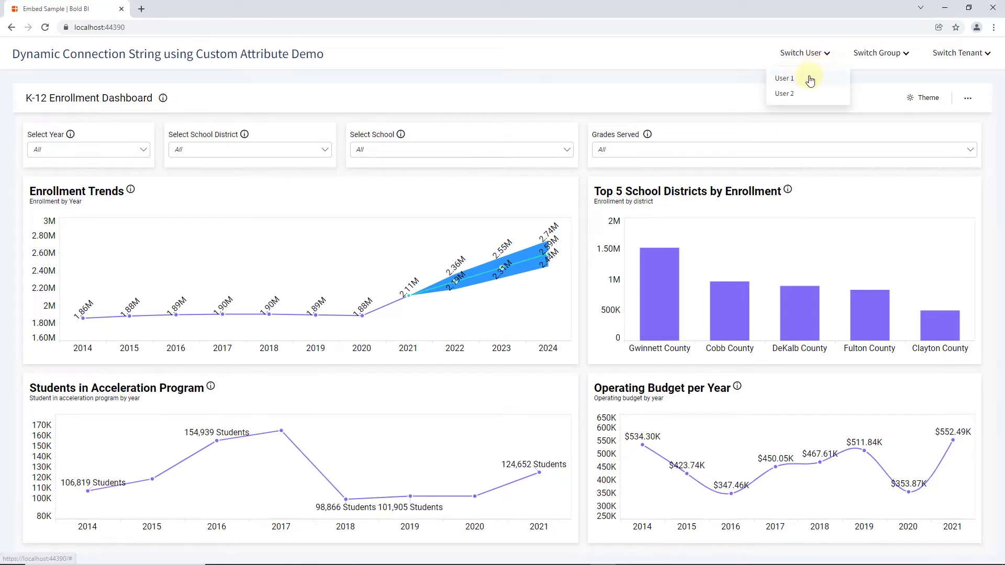
pyautogui.click(809, 80)
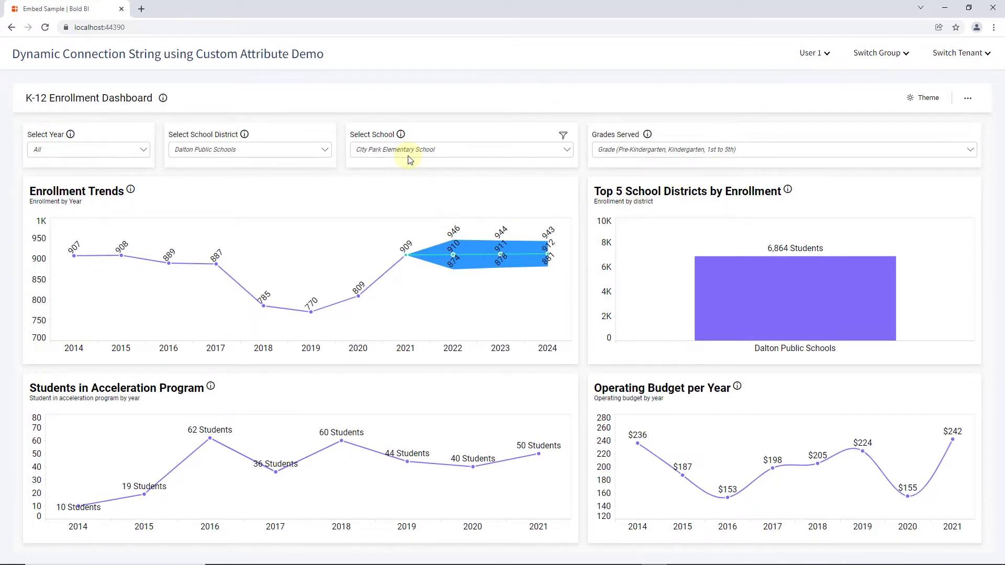
pyautogui.click(823, 52)
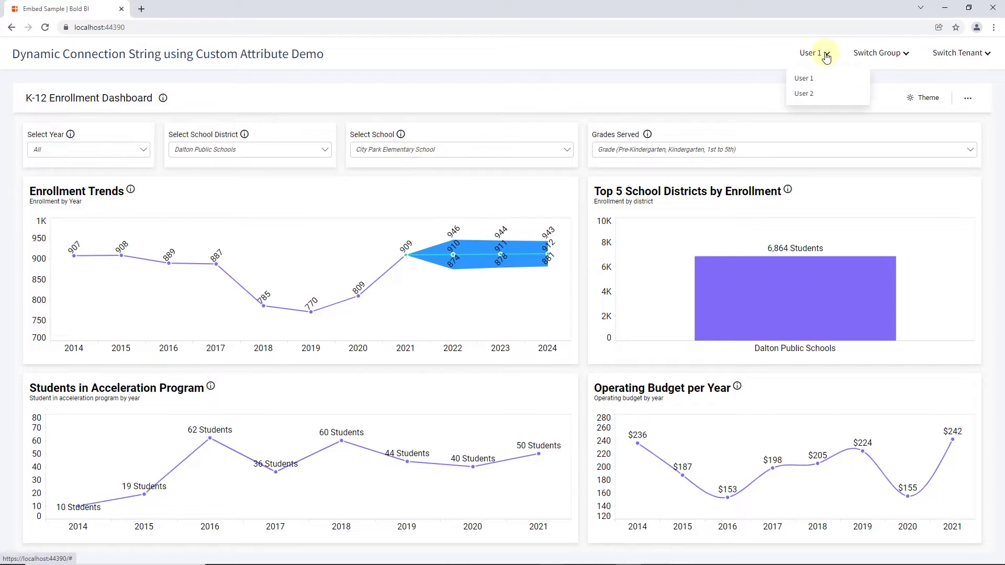
pyautogui.click(823, 94)
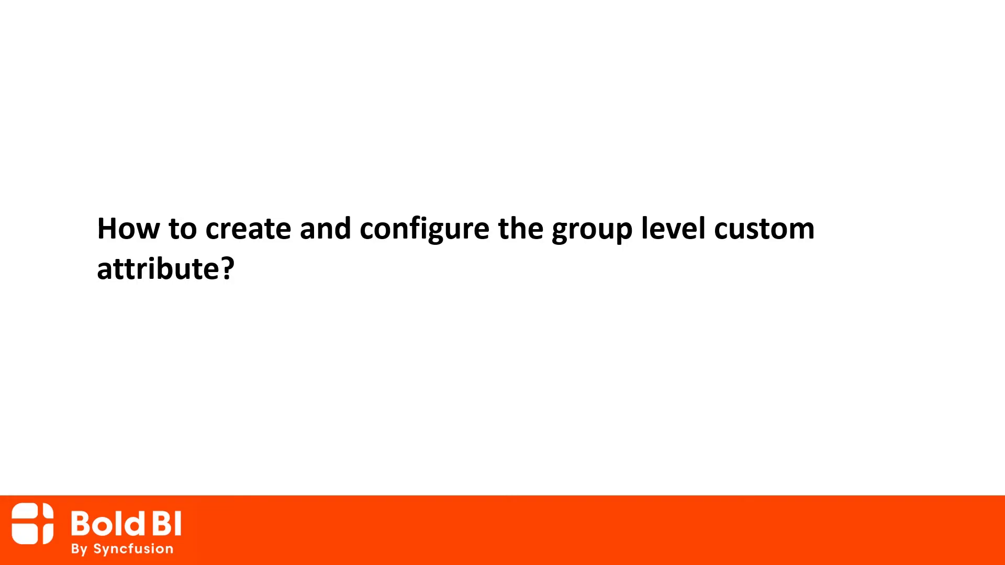
# In Bold BI's group management, add the first listed user to Group 1 and save the group
pyautogui.moveTo(213, 58)
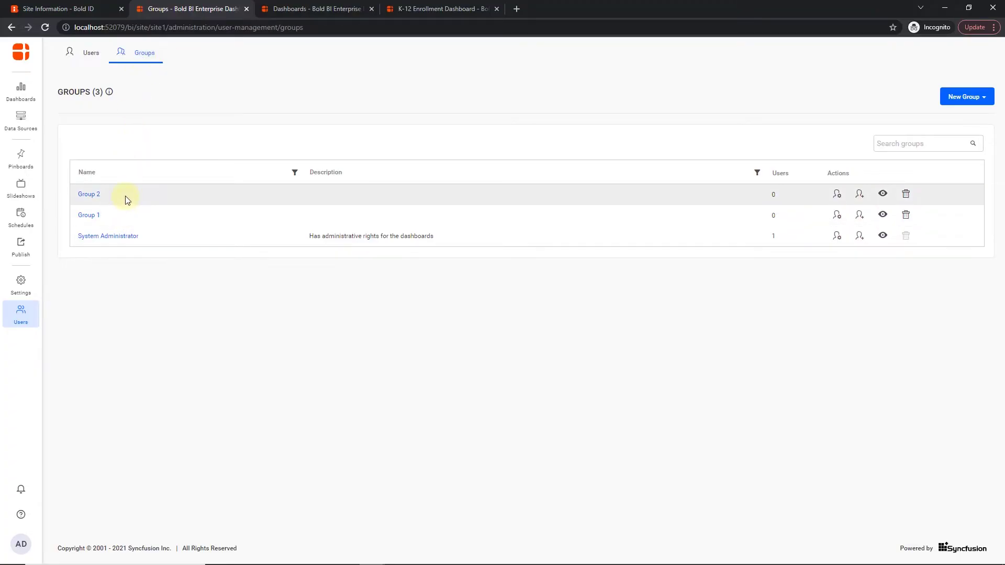
pyautogui.click(89, 215)
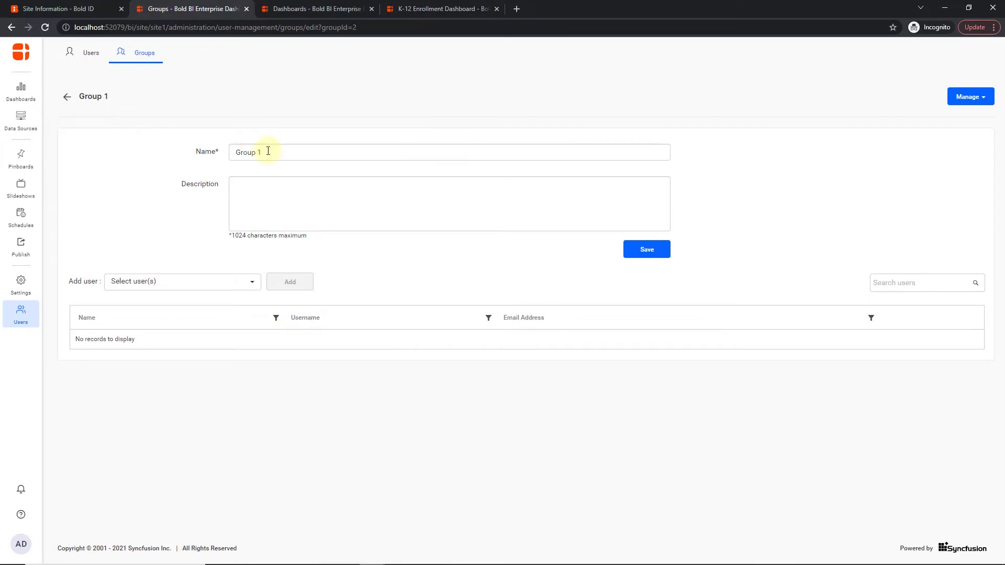
pyautogui.click(246, 283)
pyautogui.click(169, 341)
pyautogui.click(289, 282)
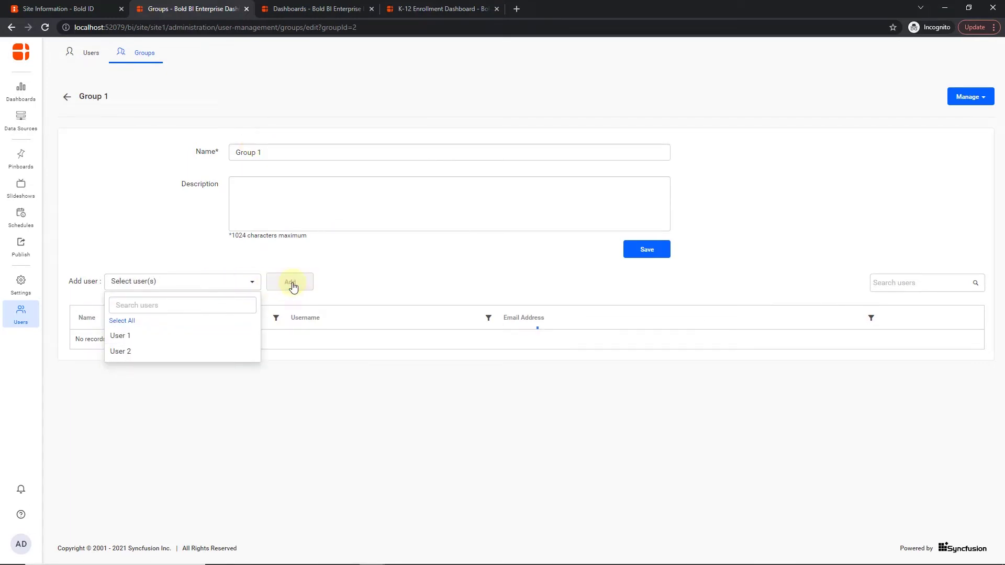
pyautogui.click(650, 249)
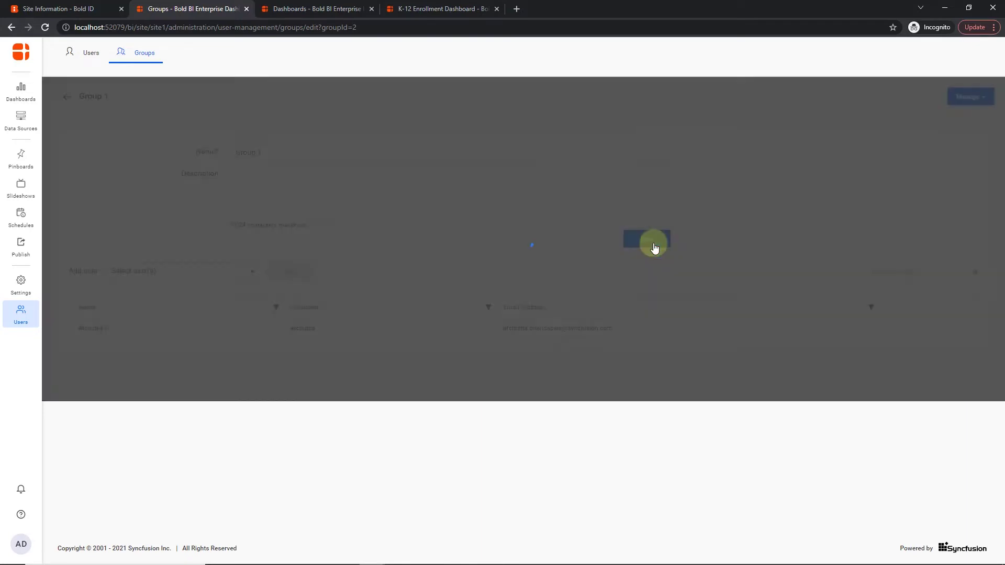
pyautogui.click(516, 326)
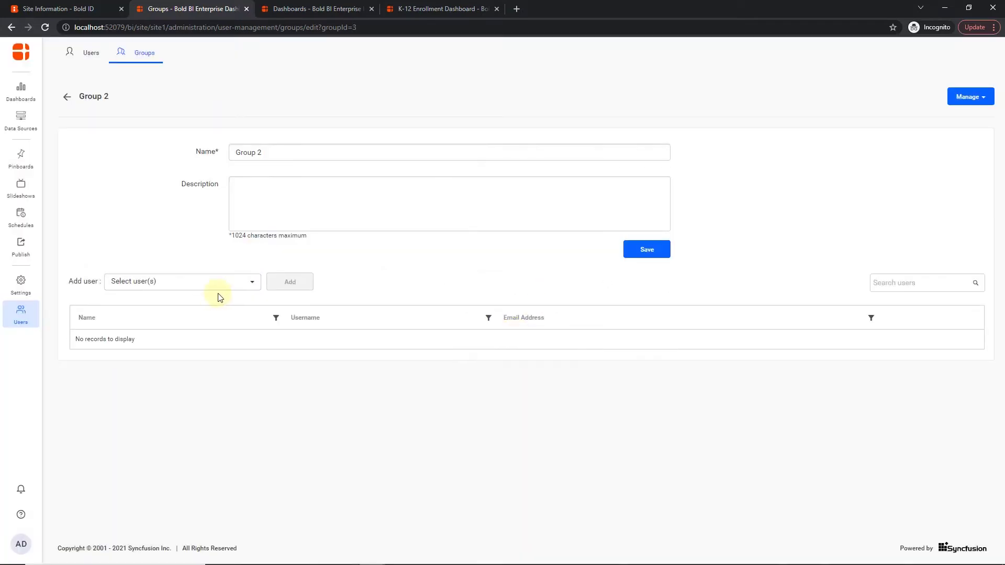
# Add User 1 as a member of Group 2 and save the group
pyautogui.click(233, 285)
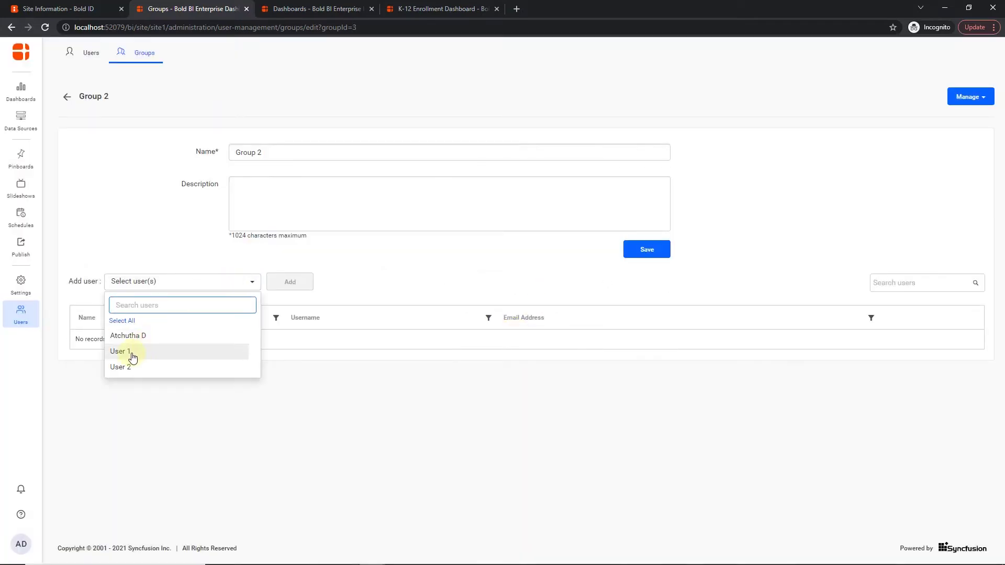
pyautogui.click(132, 356)
pyautogui.click(288, 281)
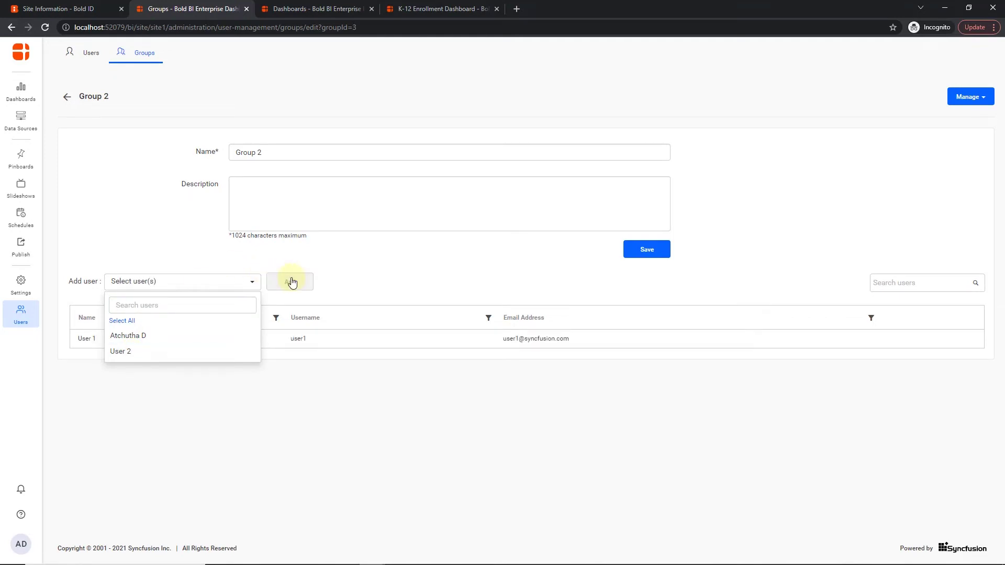
pyautogui.click(646, 251)
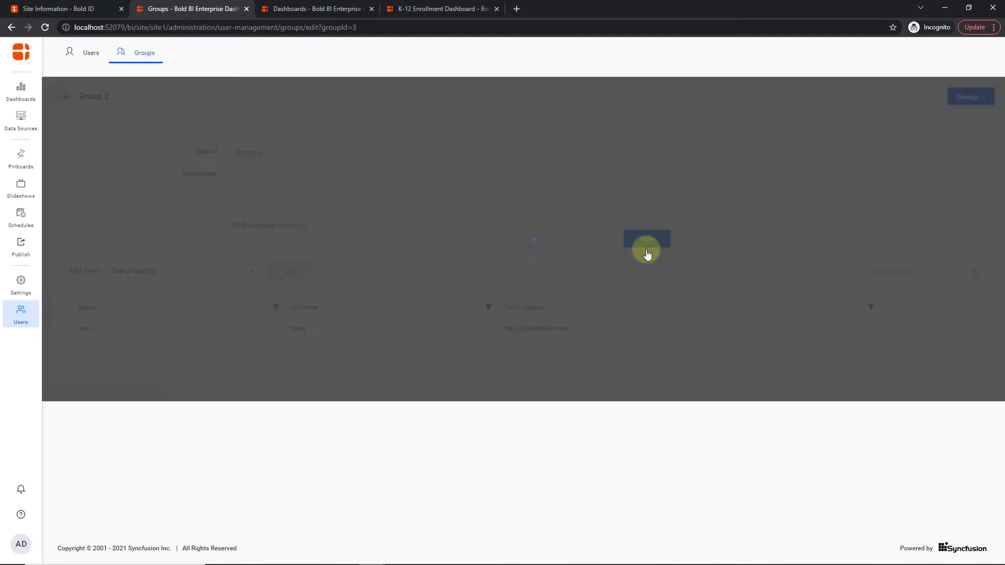
pyautogui.click(499, 328)
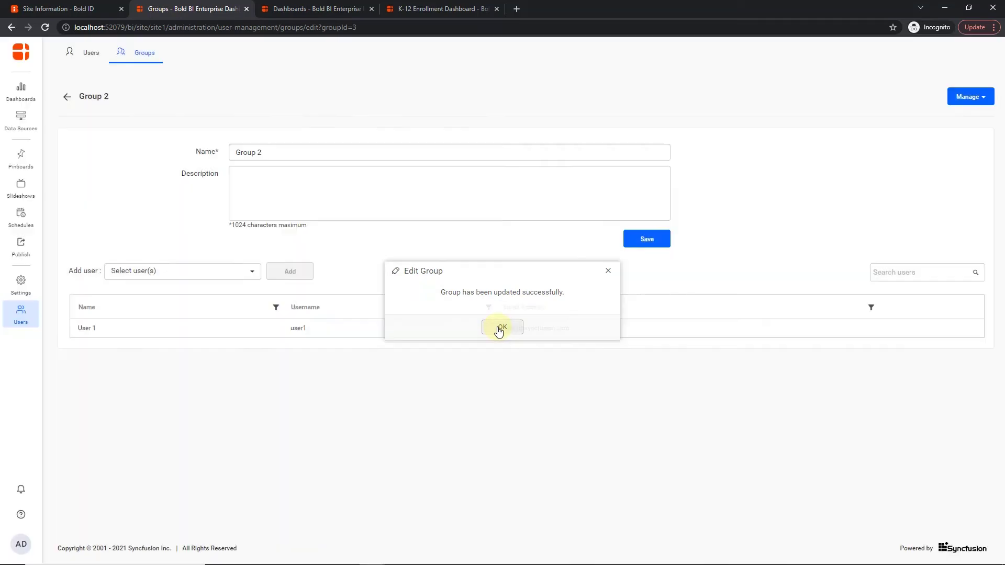
# Add a custom attribute named Group Attribute to Group 1 with the value "Grades_Served" IN ('6', '06,07,08' , '06,07,08,09,10,11,12')
pyautogui.click(87, 217)
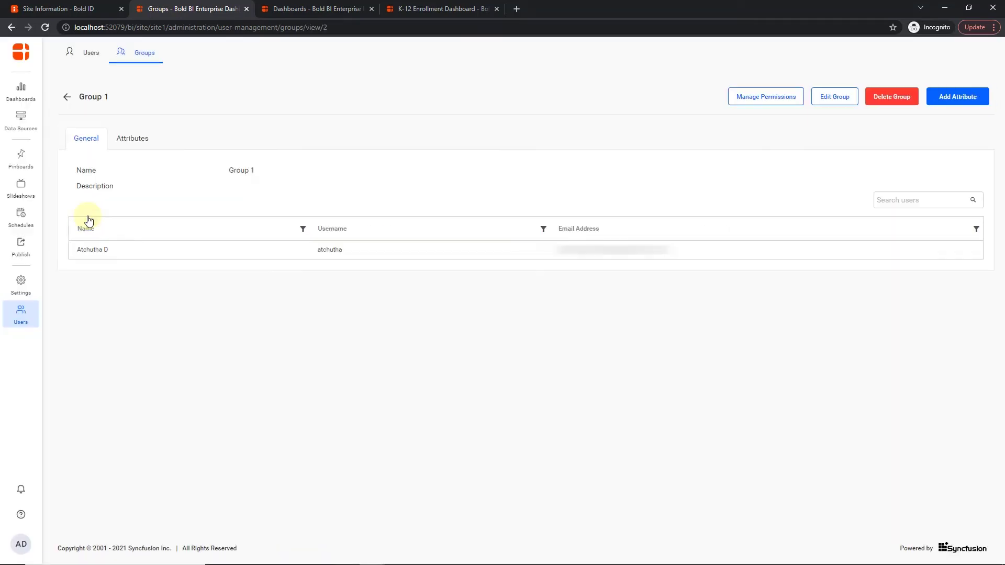
pyautogui.click(132, 141)
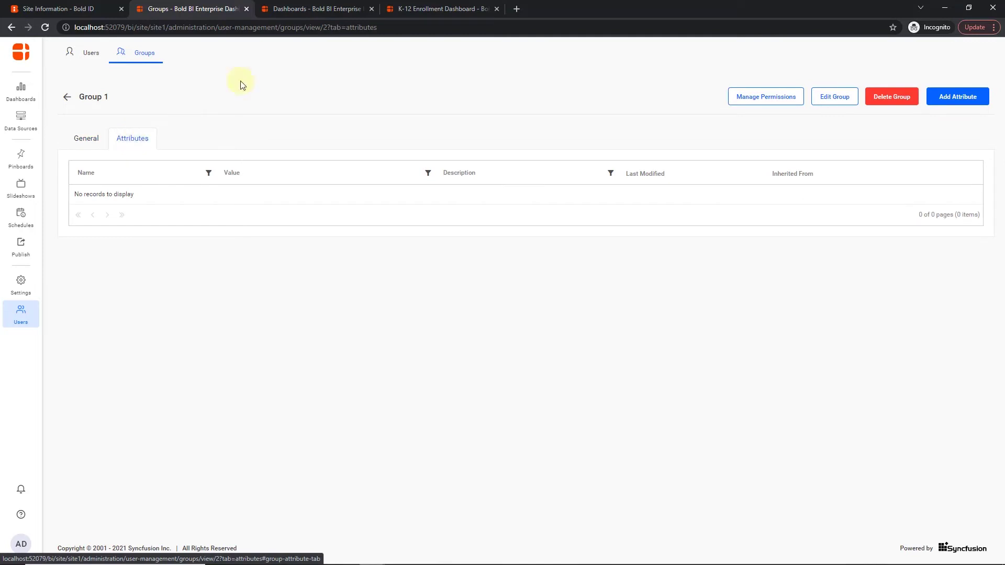
pyautogui.click(962, 98)
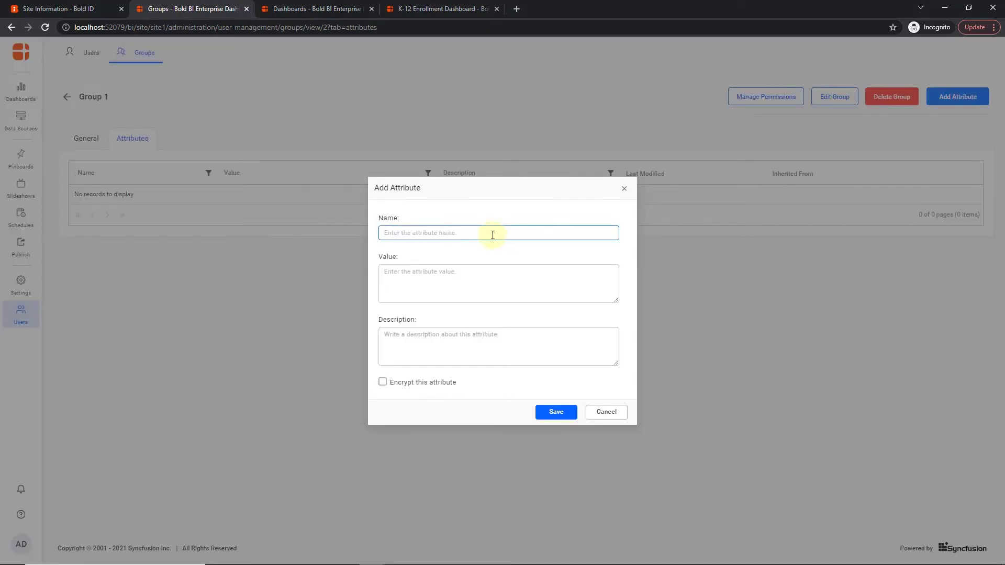
pyautogui.write('Group Attribute')
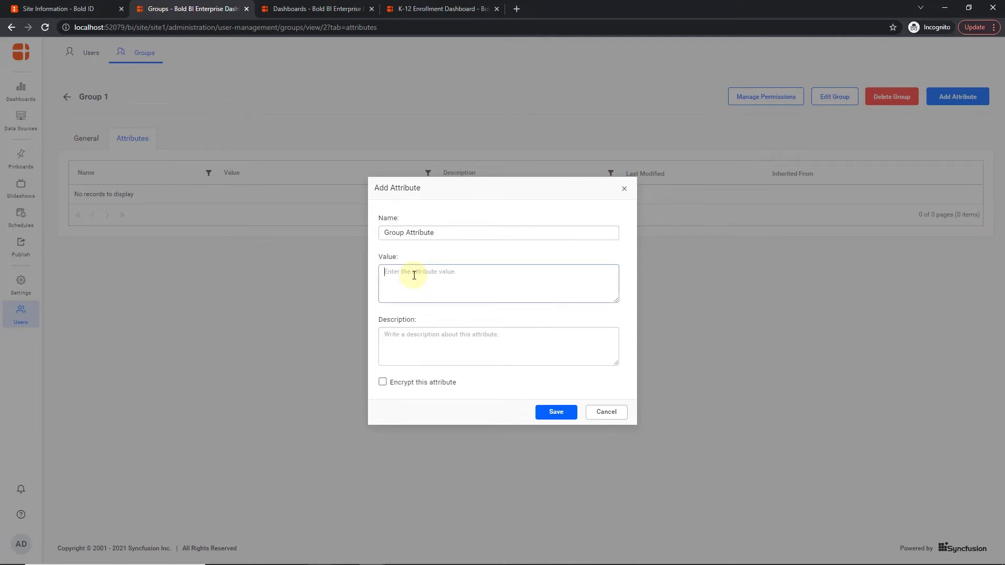
pyautogui.write('"Grades_Served" IN (\'6\', \'06,07,08\' , \'06,07,08,09,10,11,12\')')
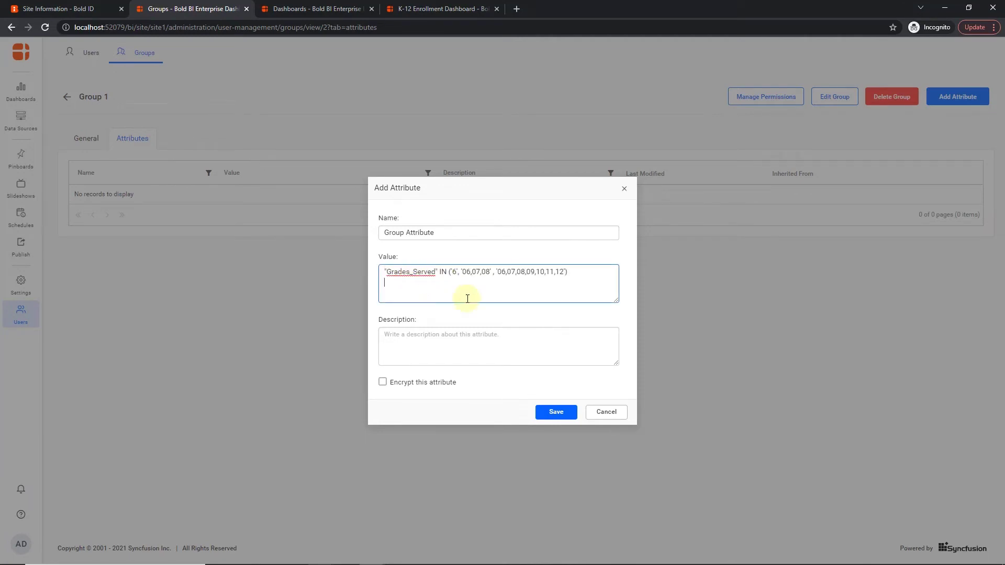
pyautogui.click(554, 413)
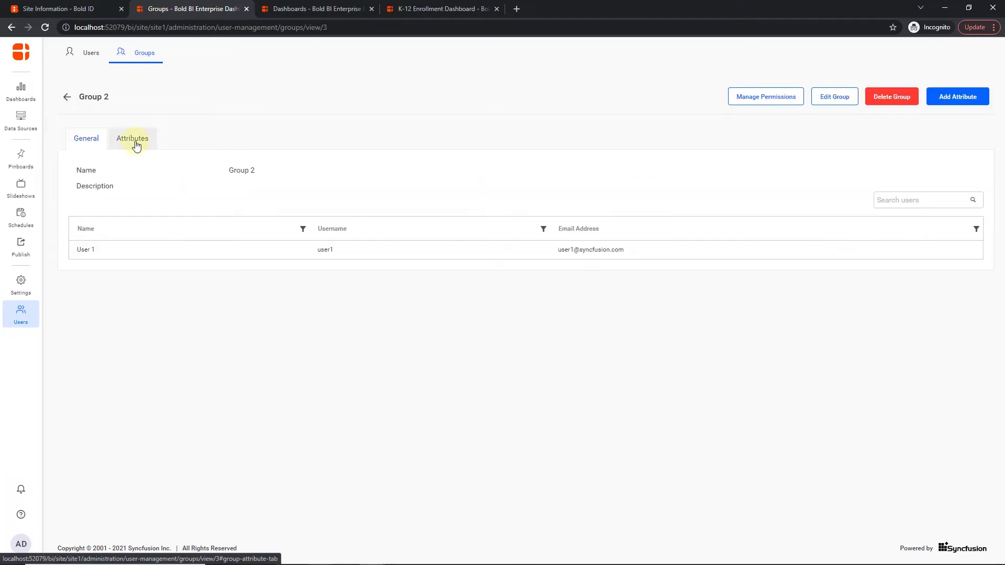
# Add a custom attribute named Group Attribute to Group 2 with the value "Grades_Served" IN ('PK,KK,01,02,03,04,05', 'PK,KK,01,02')
pyautogui.click(134, 140)
pyautogui.click(957, 97)
pyautogui.click(426, 232)
pyautogui.write('Group Attribute')
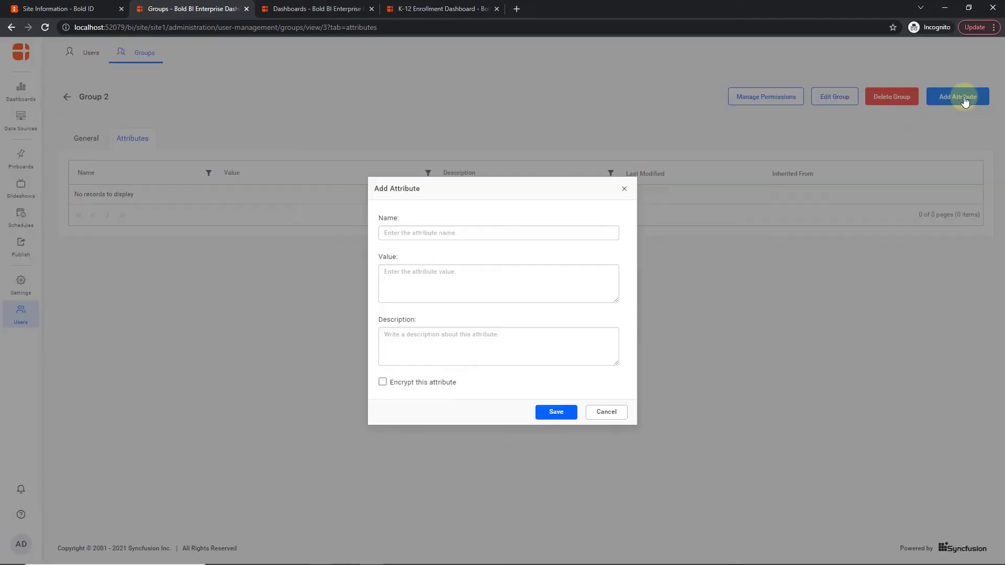
pyautogui.click(407, 276)
pyautogui.write('"Grades_Served" IN (\'PK,KK,01,02,03,04,05\', \'PK,KK,01,02\')')
pyautogui.click(554, 411)
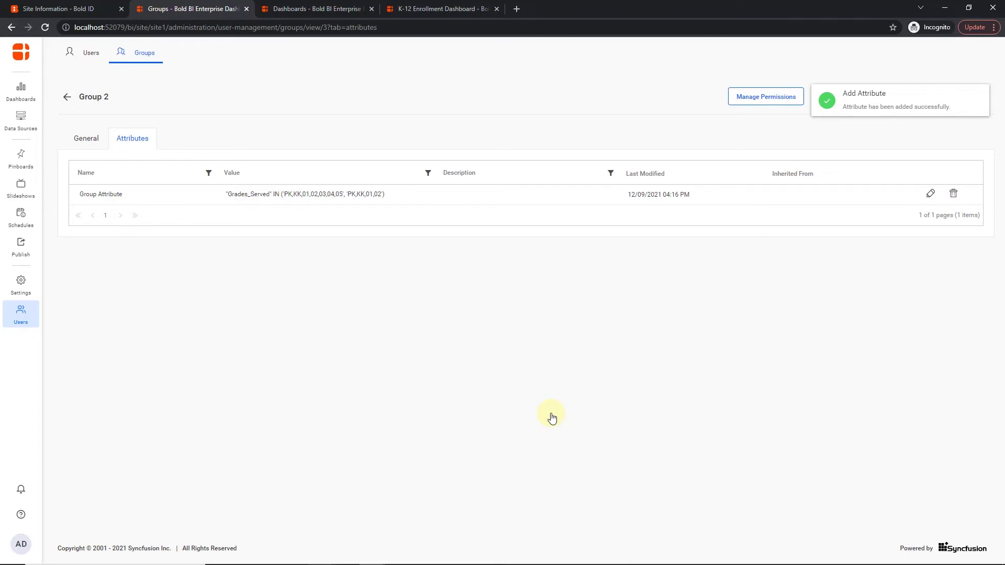
# Put the K-12 Enrollment Dashboard in edit mode and open its k12_School_Enrollment_Details data source for editing
pyautogui.click(441, 10)
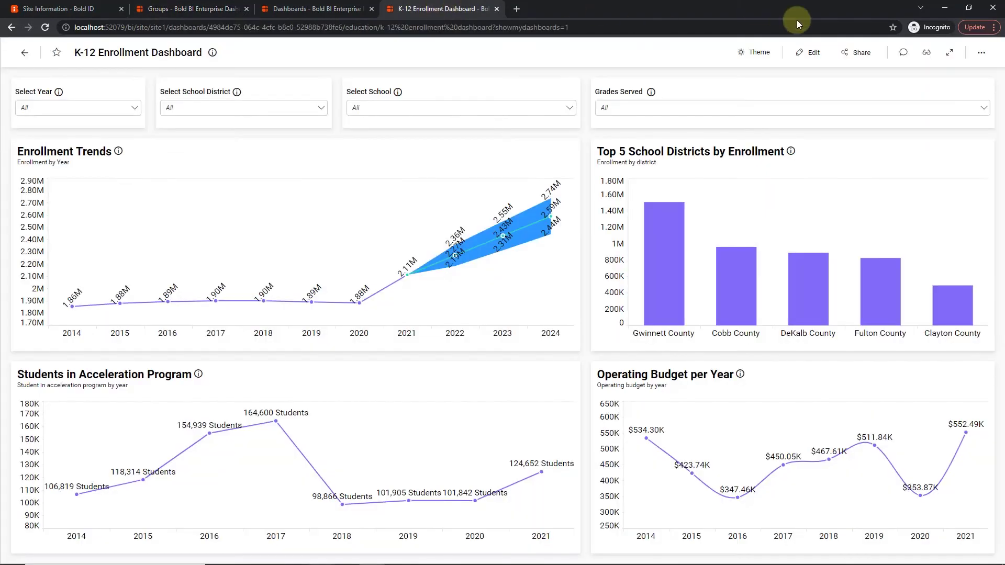
pyautogui.click(809, 53)
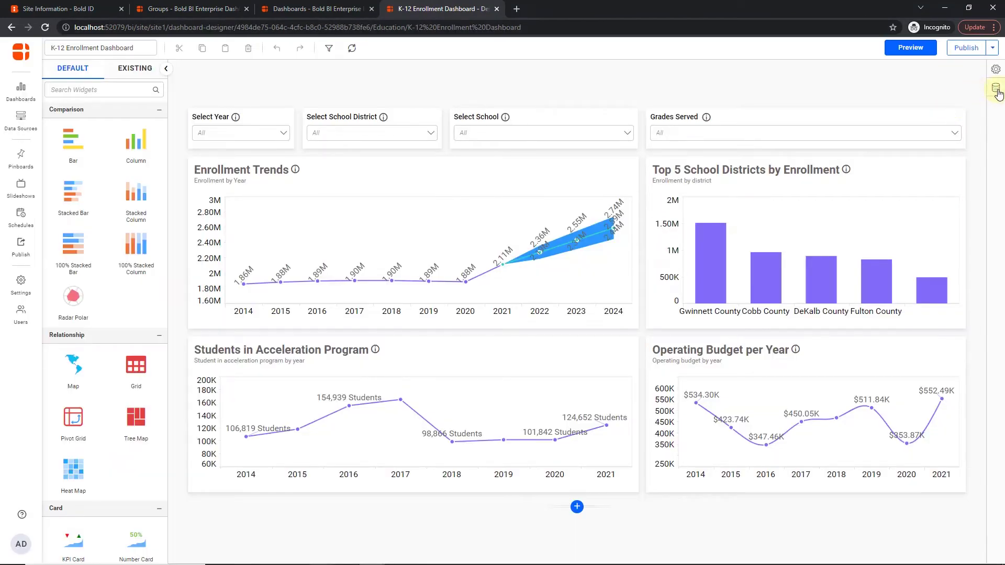
pyautogui.click(996, 89)
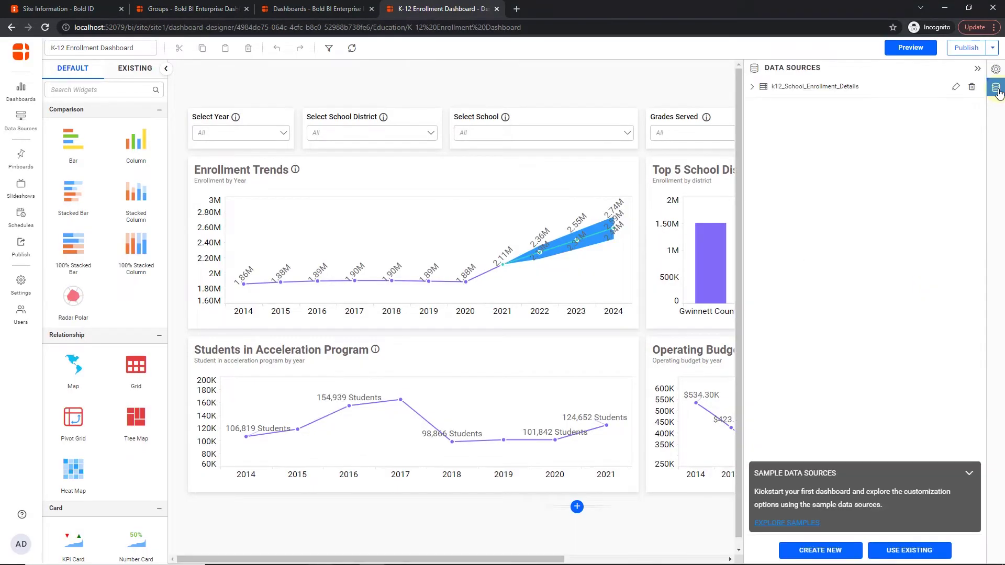
pyautogui.click(956, 88)
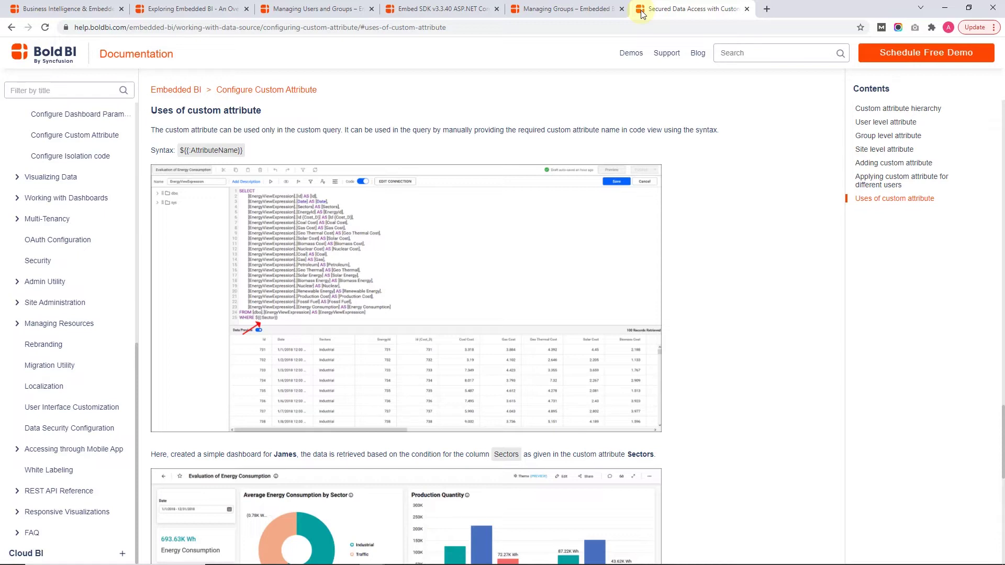
# Append the condition WHERE ${{:Group Attribute}} to the k12_School_Enrollment_Details query, run it and save the data source
pyautogui.moveTo(181, 151); pyautogui.dragTo(242, 152)
pyautogui.hotkey('ctrl', 'c')
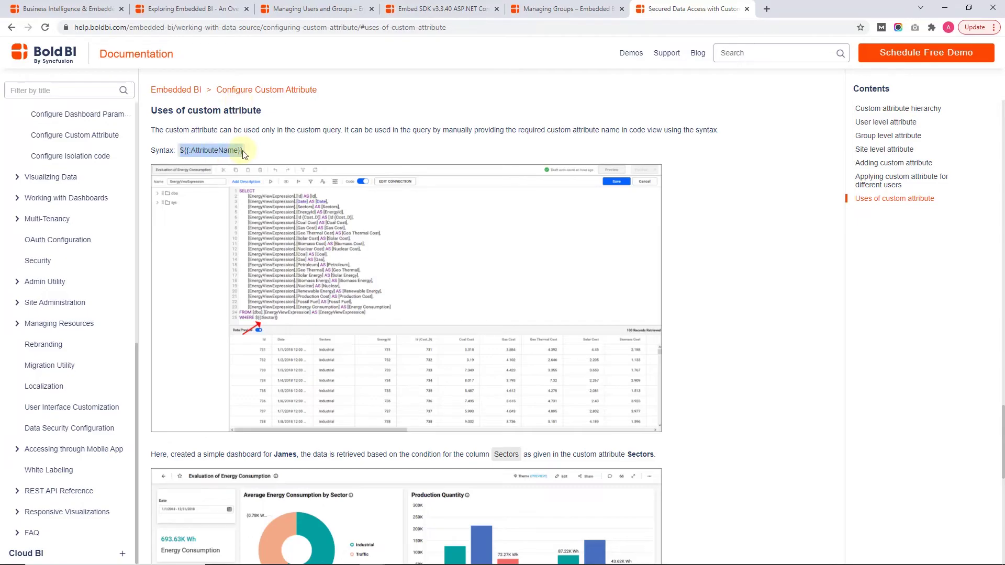
pyautogui.write('WHERE')
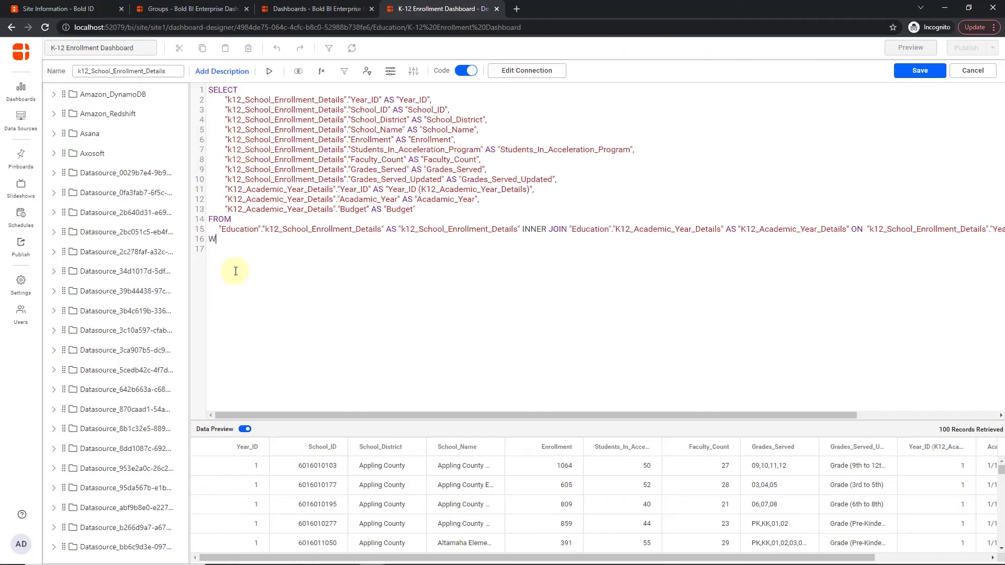
pyautogui.press('Return')
pyautogui.hotkey('ctrl', 'v')
pyautogui.doubleClick(224, 248)
pyautogui.write('Group Attribute')
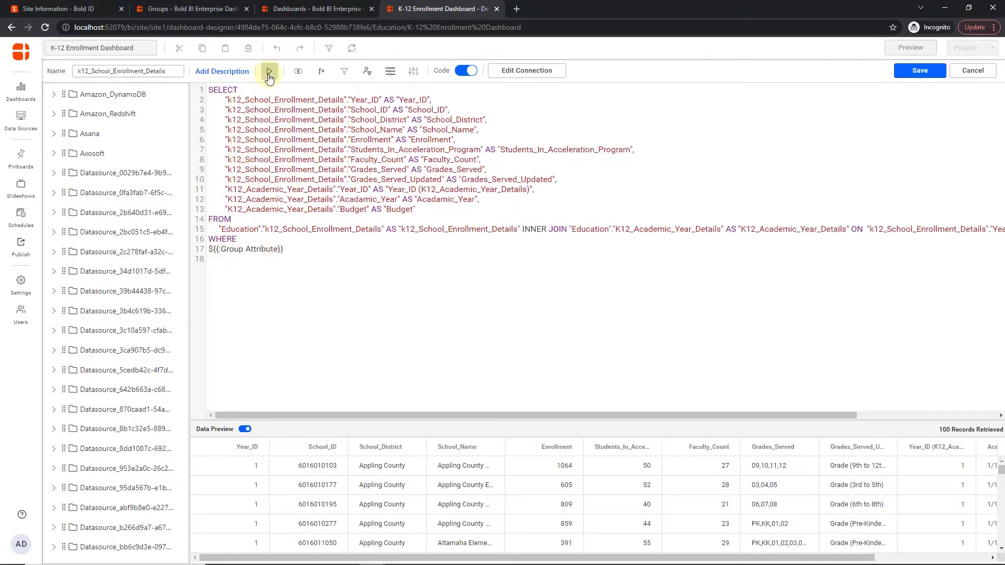
pyautogui.click(269, 74)
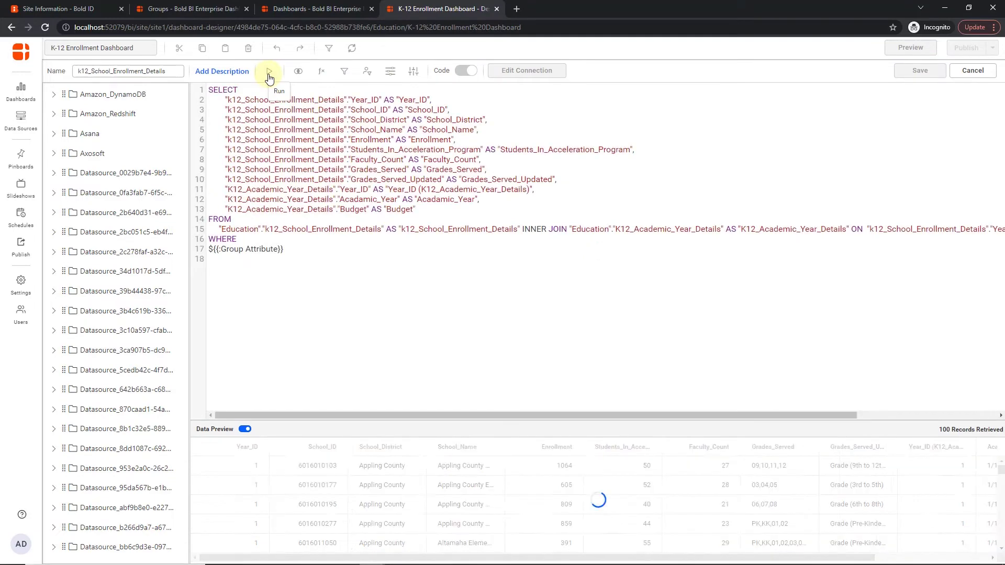
pyautogui.click(917, 71)
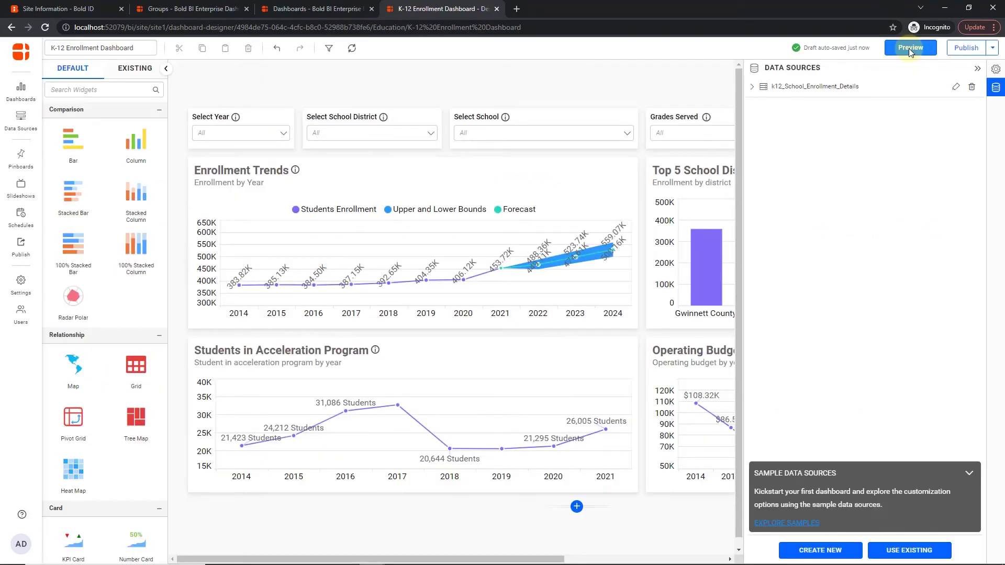
# Preview the K-12 Enrollment Dashboard as Group 1 and check the options of the Grades Served filter
pyautogui.click(908, 48)
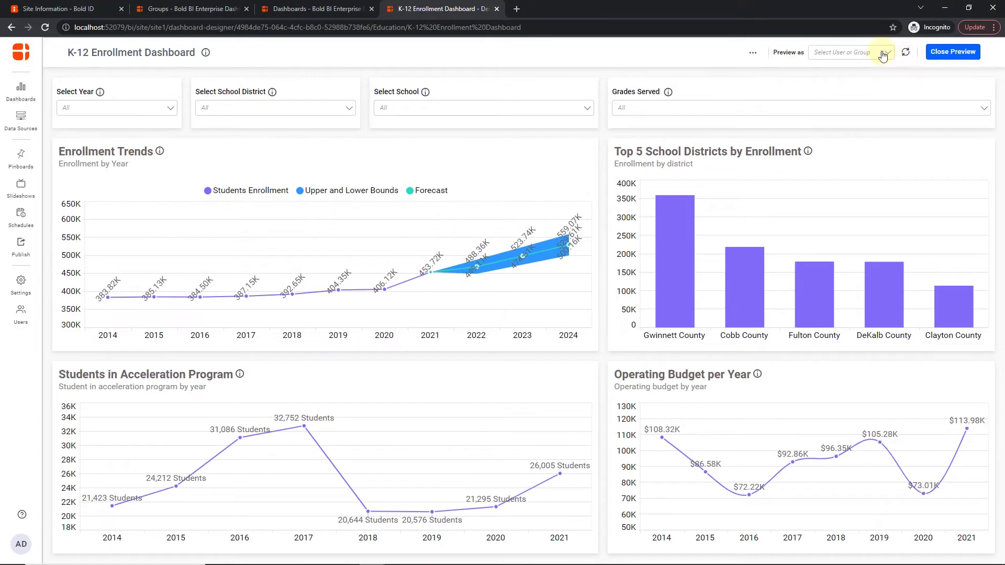
pyautogui.click(890, 55)
pyautogui.click(872, 113)
pyautogui.click(872, 91)
# Change the dashboard preview to Group 2 and check the options of the Grades Served filter
pyautogui.click(886, 54)
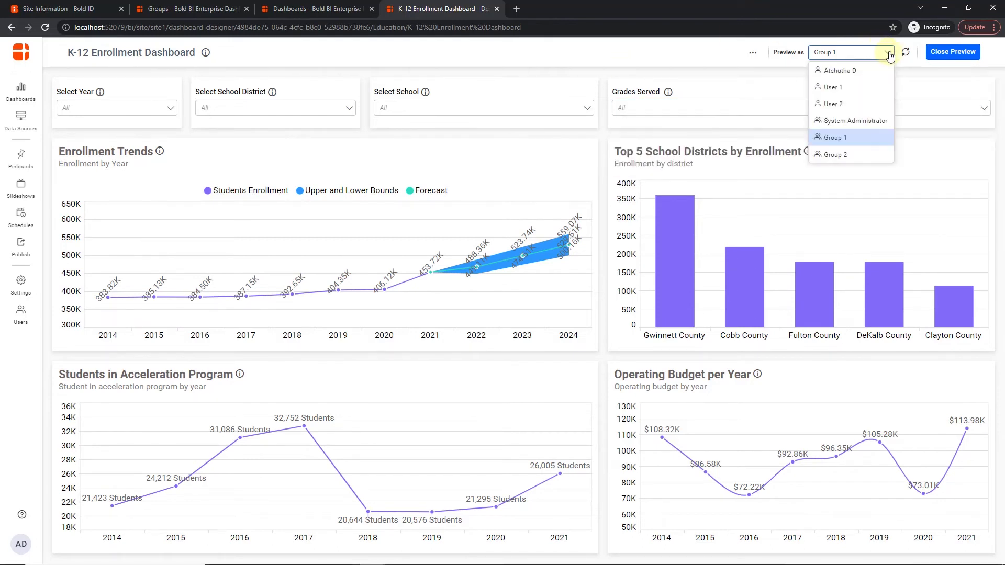
pyautogui.click(855, 157)
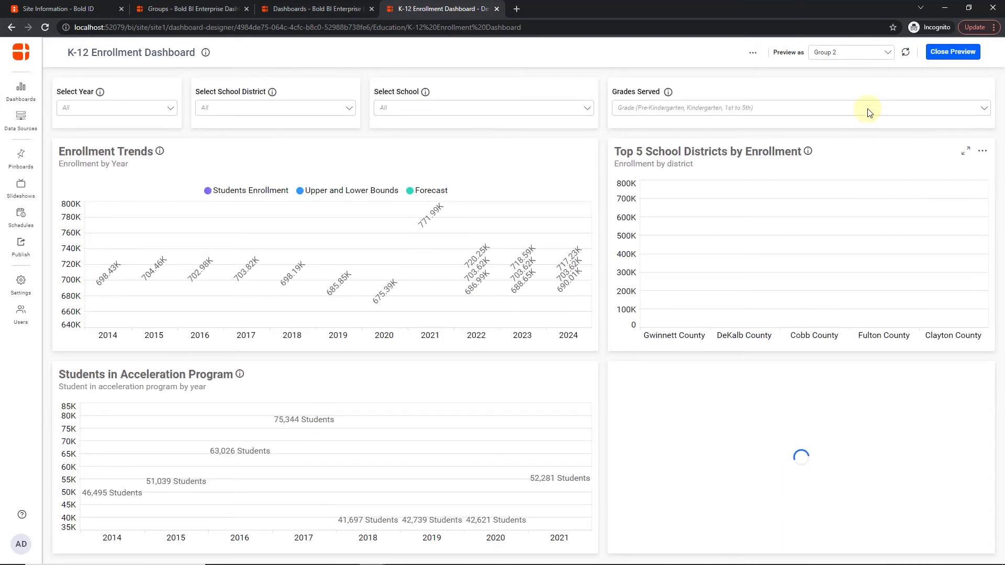
pyautogui.click(873, 111)
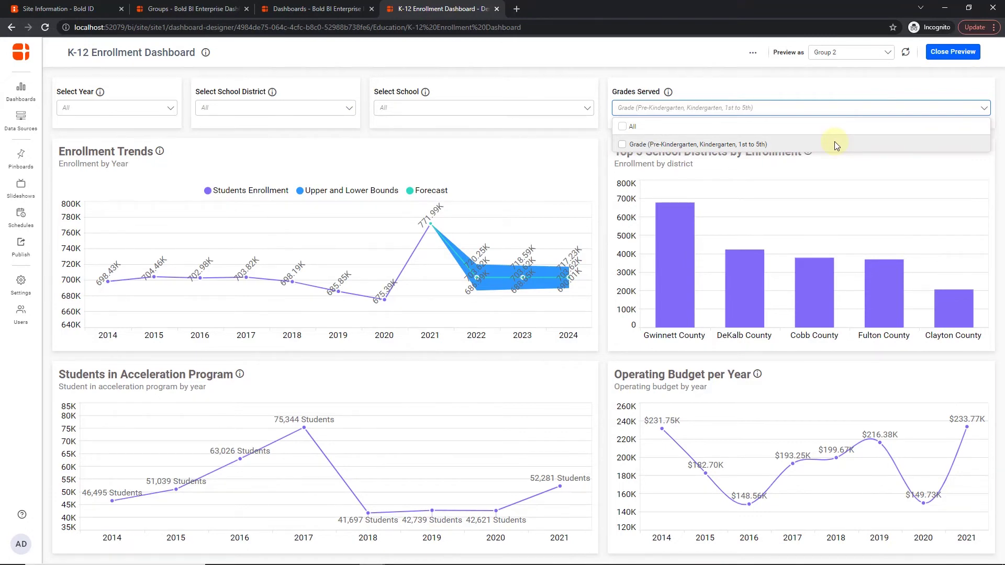
pyautogui.click(844, 91)
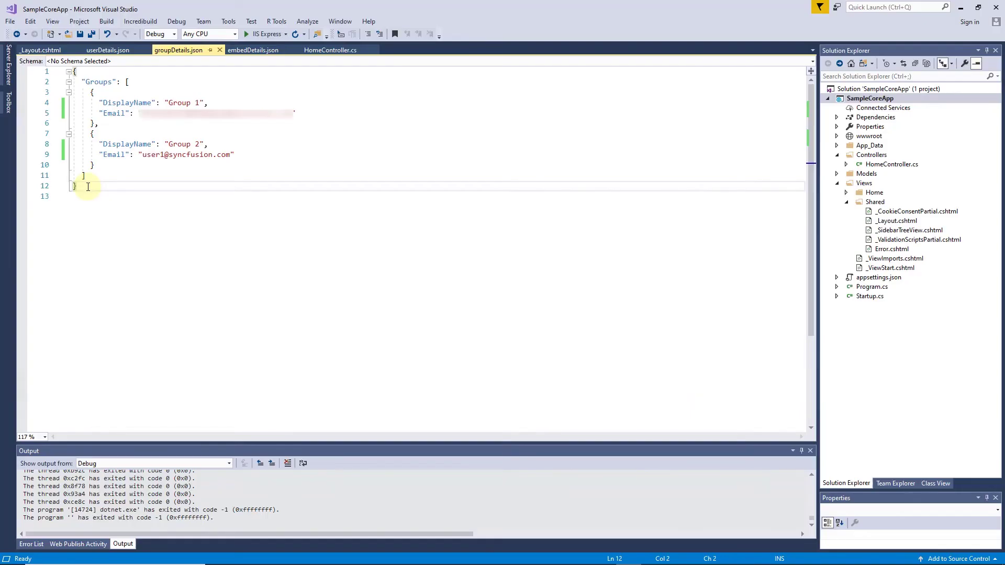
# In Visual Studio, highlight the contents of groupDetails.json and run the SampleCoreApp project with IIS Express
pyautogui.hotkey('ctrl', 'a')
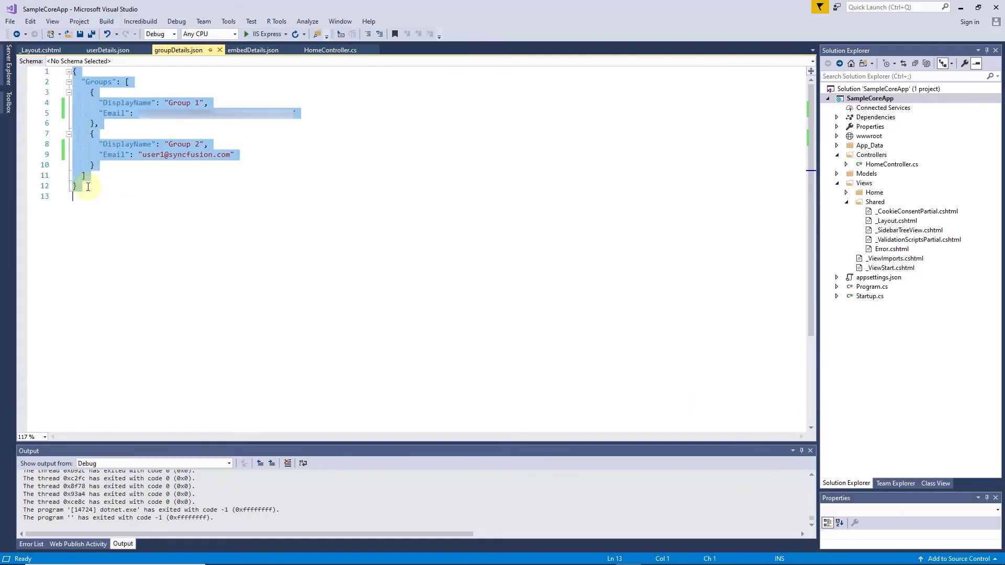
pyautogui.click(263, 33)
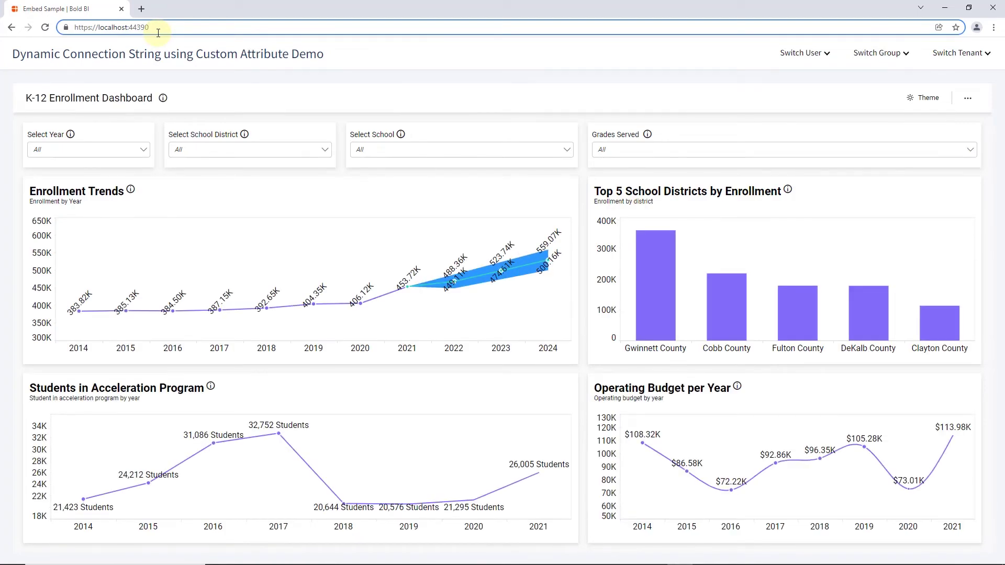
# Switch the embedded sample dashboard to Group 1 and to Group 2, checking the Grades Served filter options for each
pyautogui.click(904, 54)
pyautogui.click(877, 81)
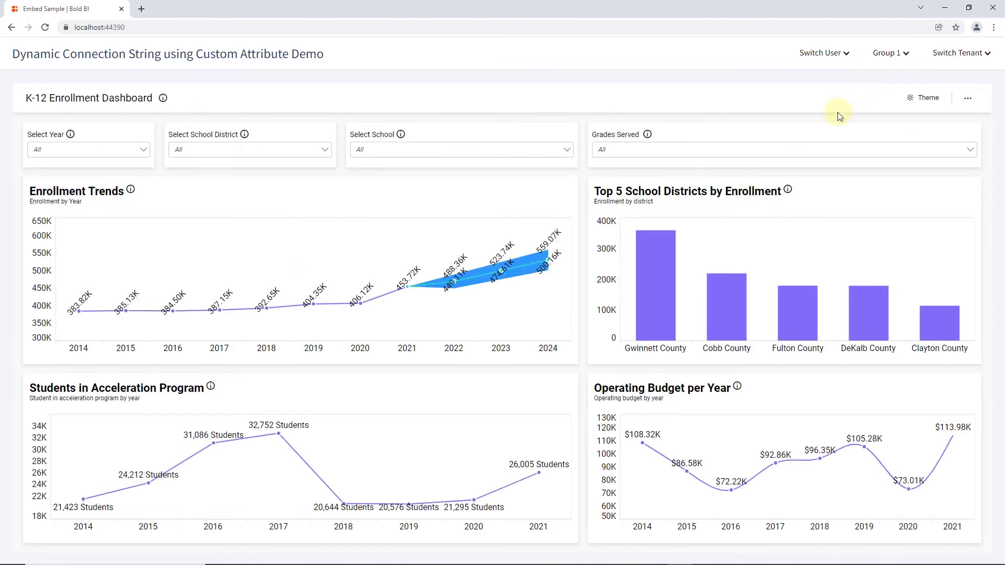
pyautogui.click(843, 152)
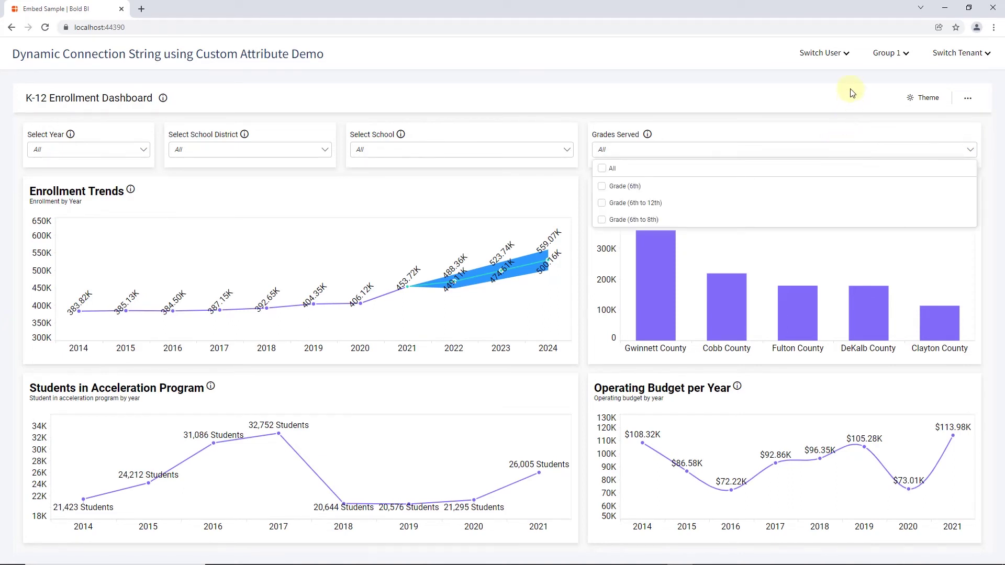
pyautogui.click(905, 56)
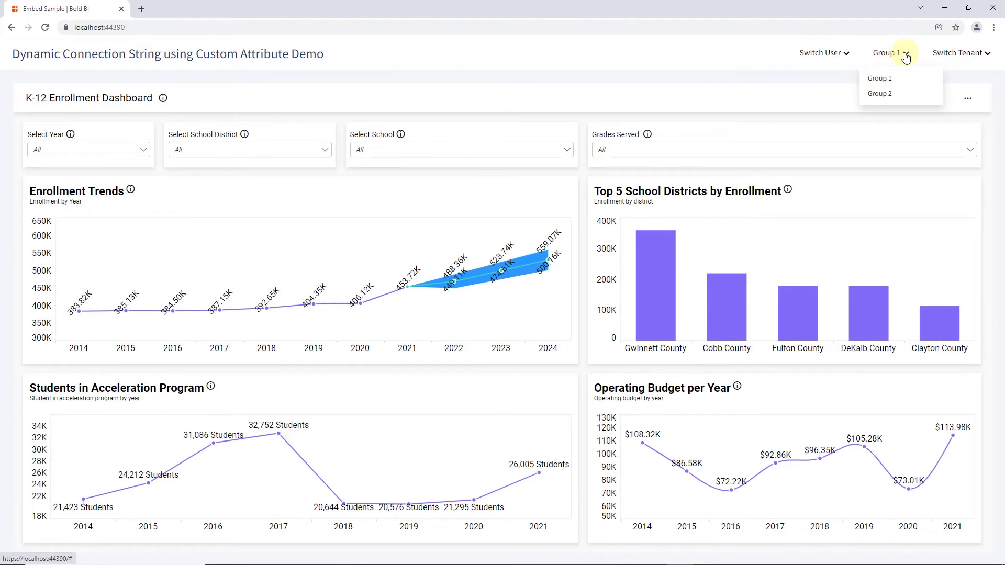
pyautogui.click(891, 93)
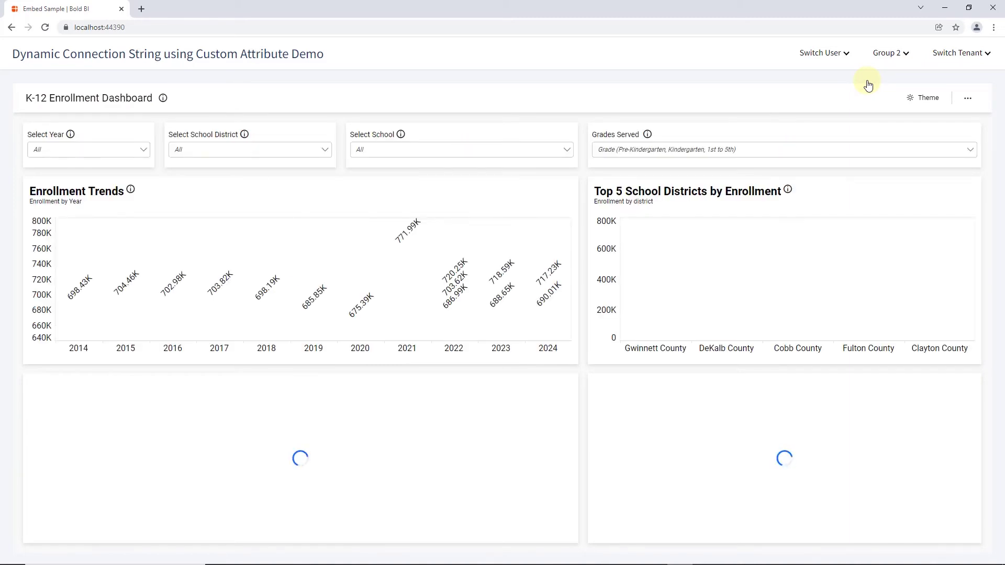
pyautogui.click(862, 155)
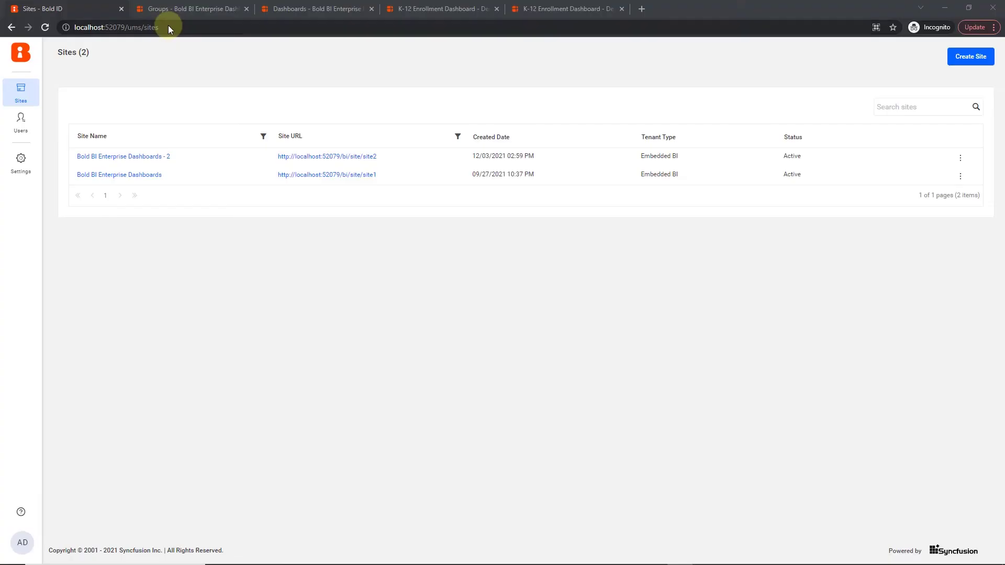
# Examine the address of the Bold ID sites page and the documentation pages on managing sites and sharing dashboards
pyautogui.click(169, 27)
pyautogui.moveTo(169, 26); pyautogui.dragTo(74, 27)
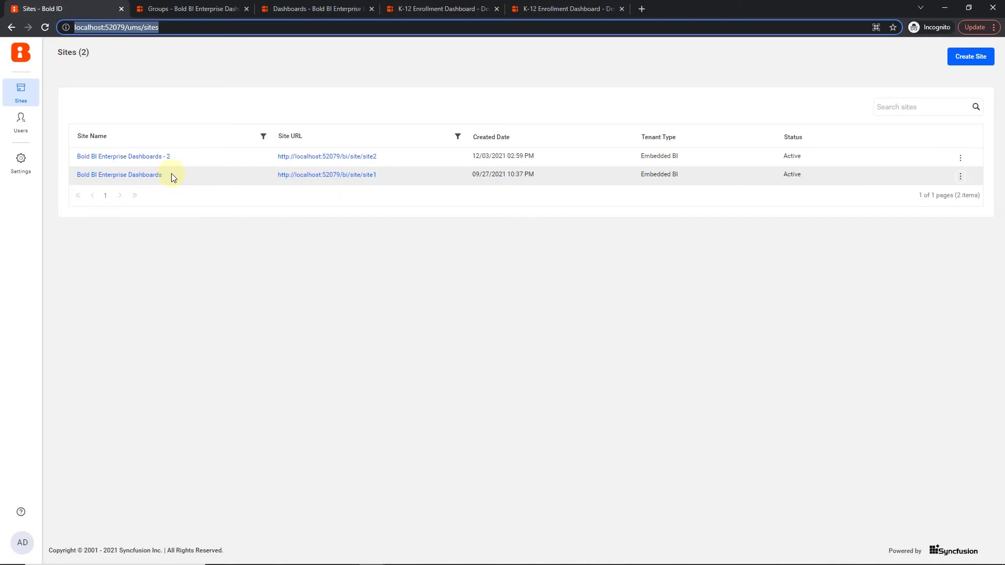
pyautogui.hotkey('alt', 'Tab')
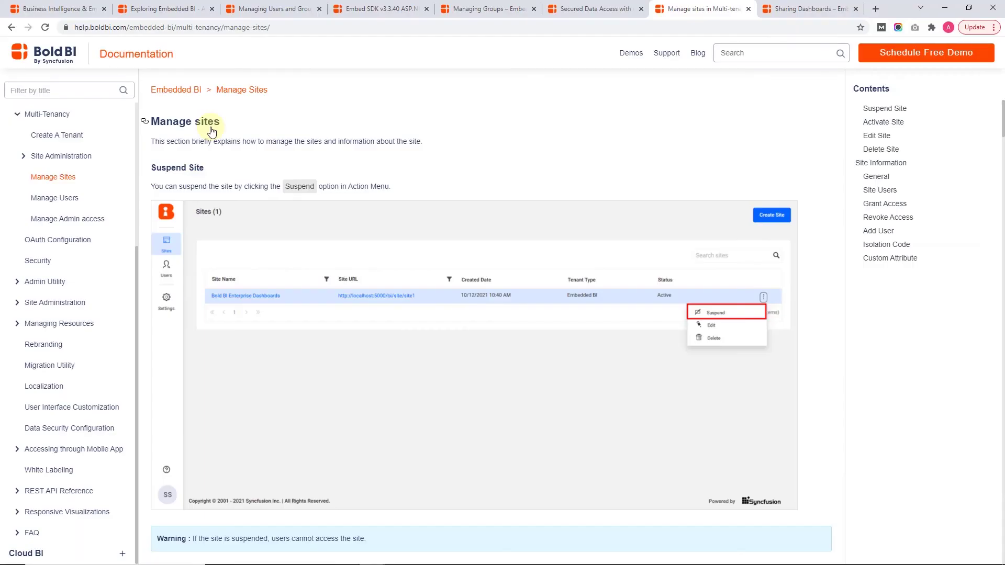
pyautogui.hotkey('ctrl', 'Tab')
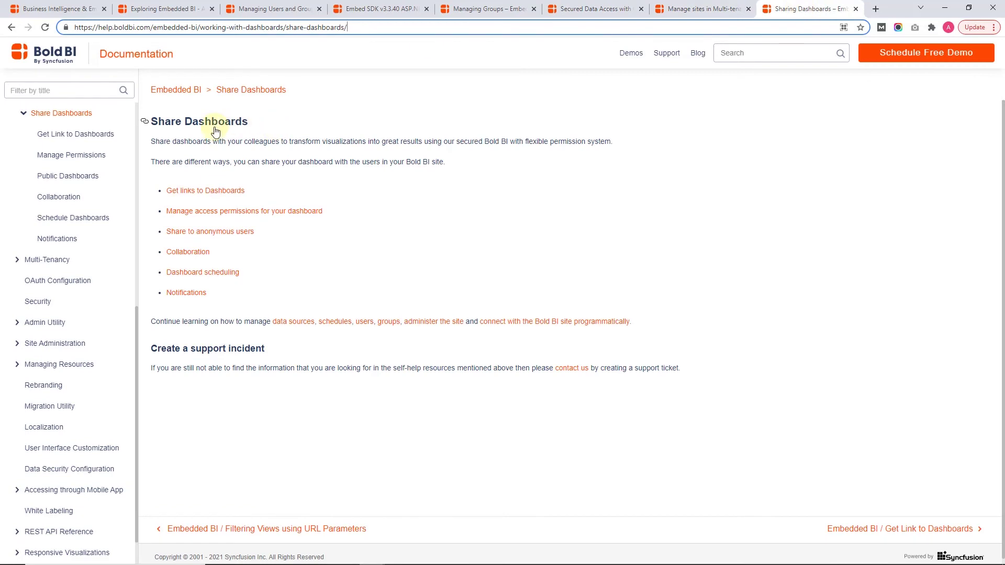
pyautogui.hotkey('alt', 'Tab')
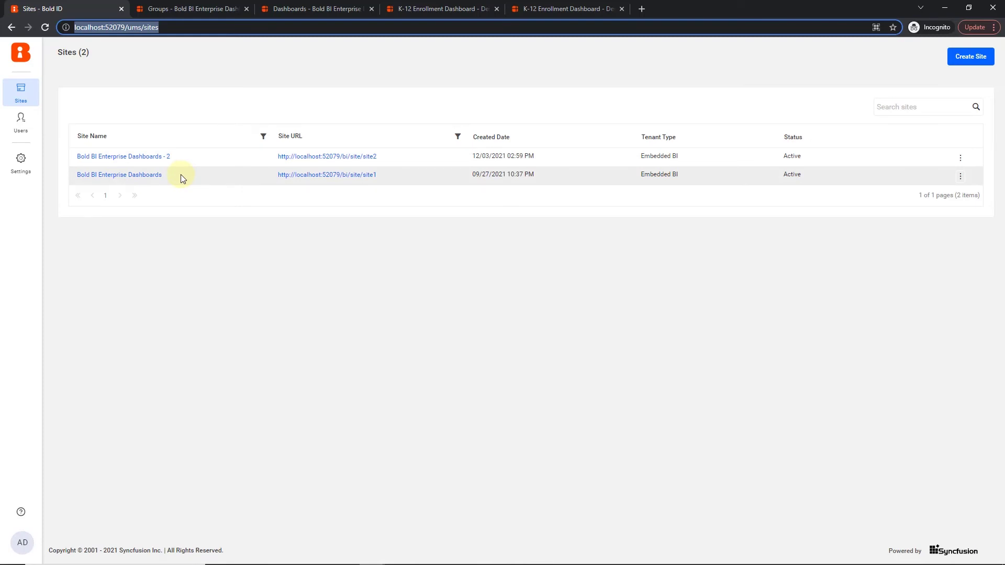
# Open the details of the Bold BI Enterprise Dashboards site and review which users have access to it
pyautogui.click(153, 177)
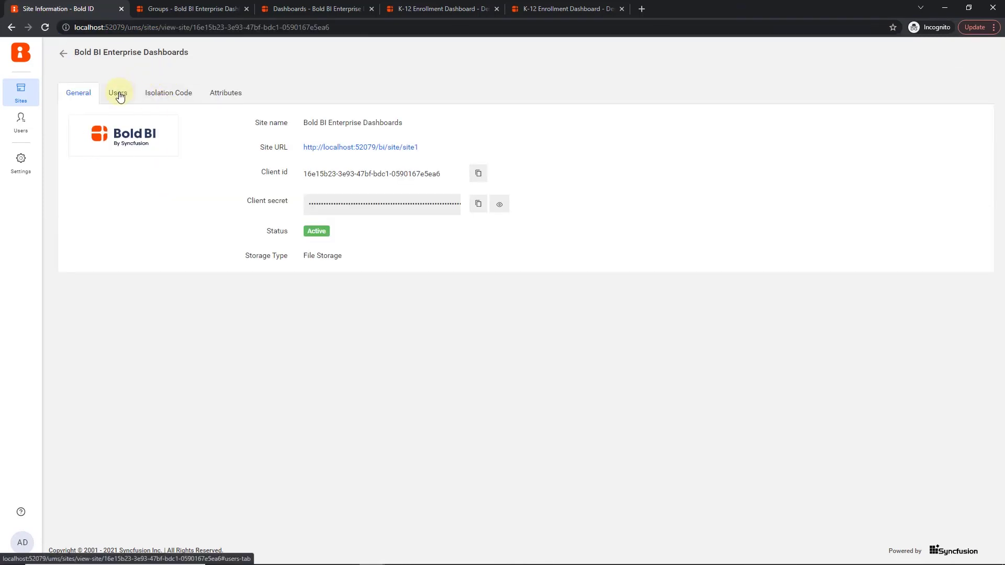
pyautogui.click(119, 95)
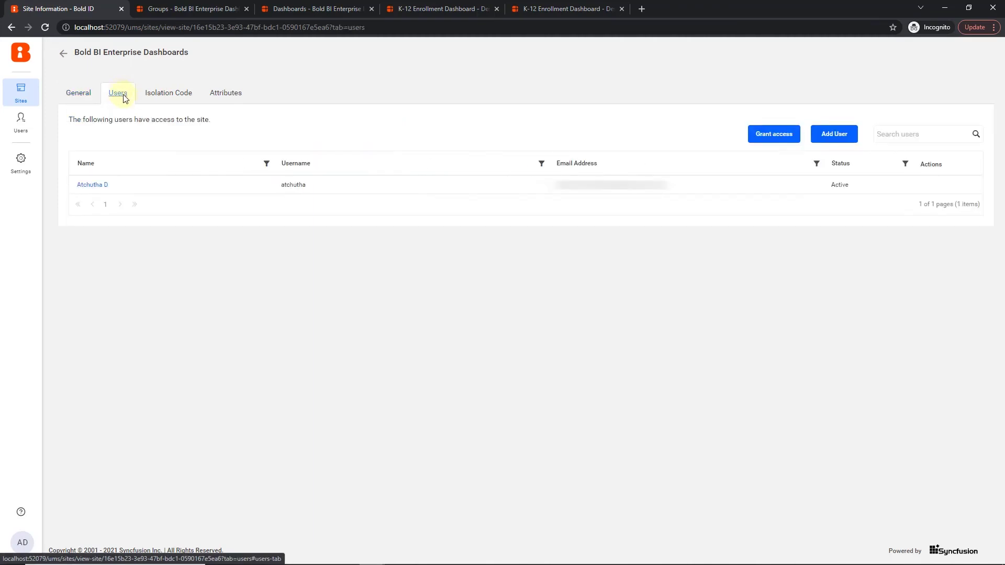
pyautogui.moveTo(150, 191)
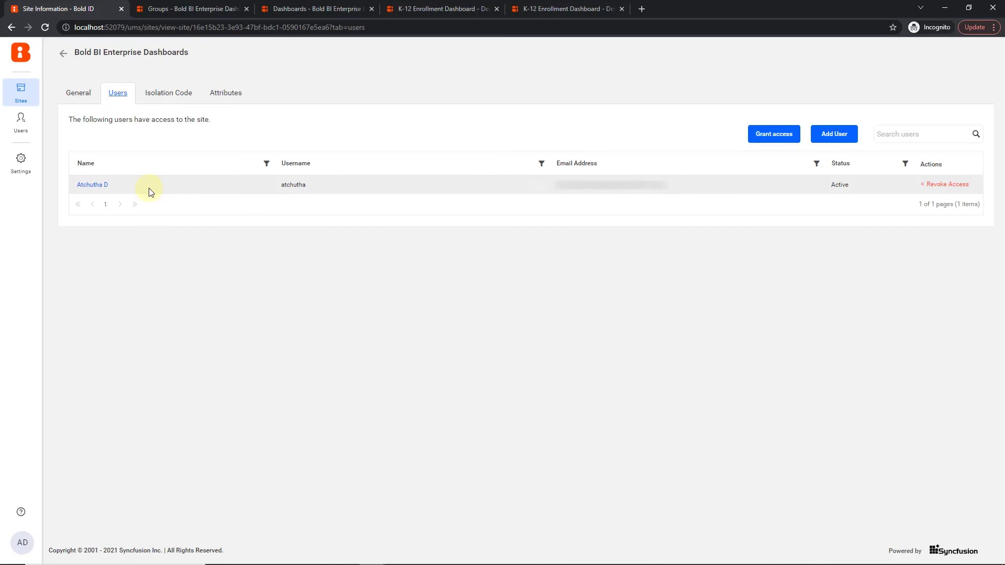
# Add a custom attribute named Site Attribute to the Bold BI Enterprise Dashboards site with the value "School_District" IN ('Appling County' , 'Clayton County')
pyautogui.click(228, 97)
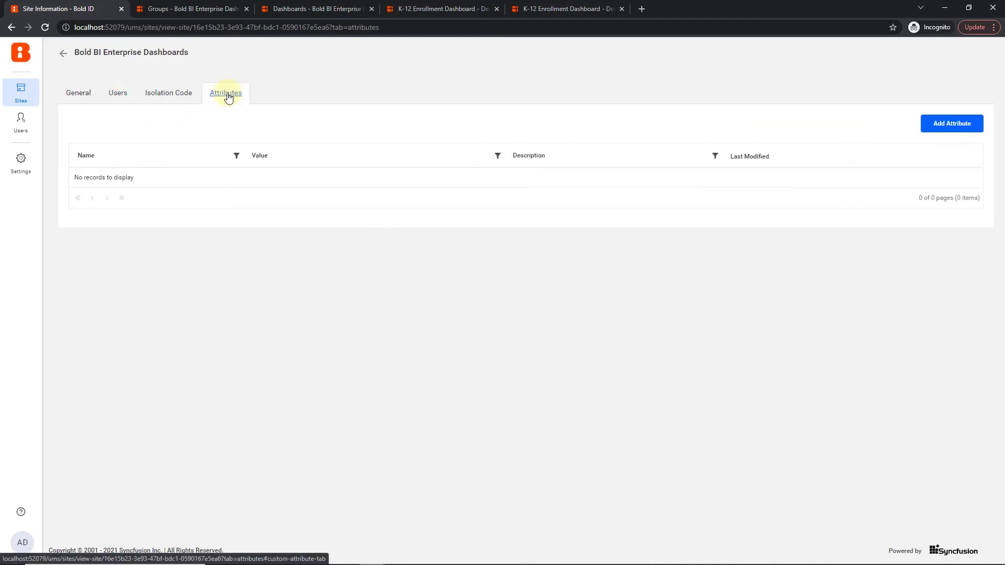
pyautogui.click(951, 128)
pyautogui.write('Site Attribute')
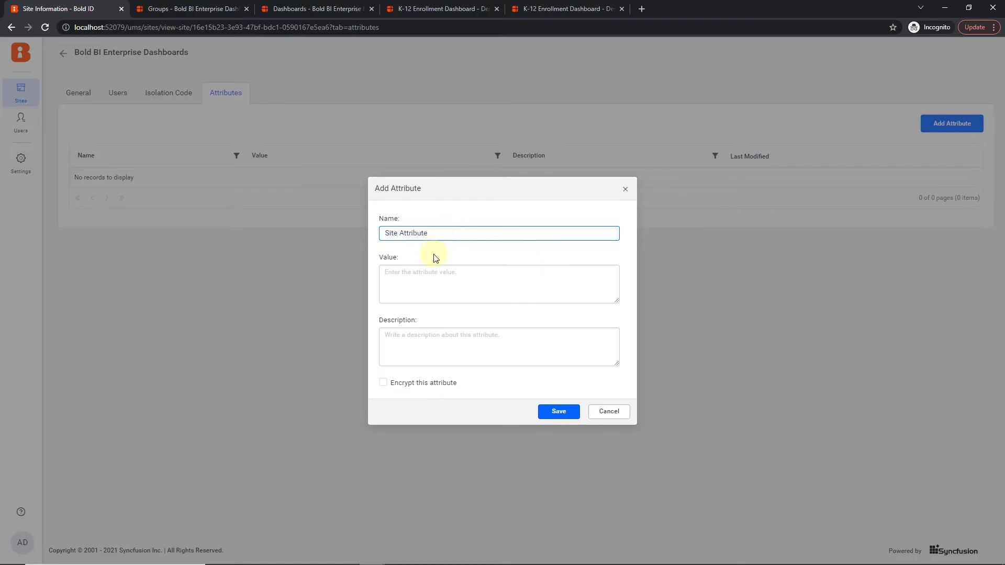
pyautogui.click(439, 274)
pyautogui.write('"School_District" IN (\'Appling County\' , \'Clayton County\')')
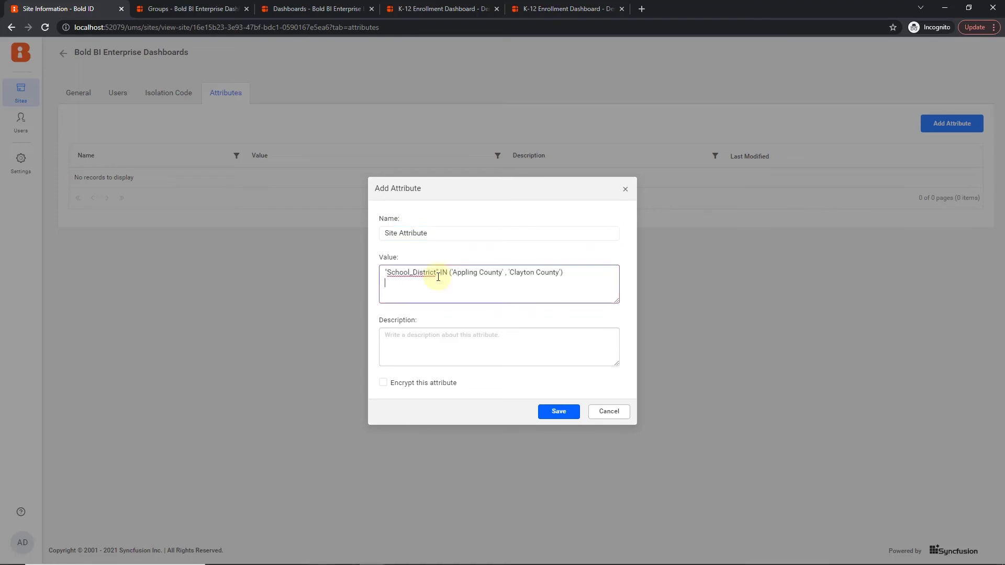
pyautogui.click(557, 412)
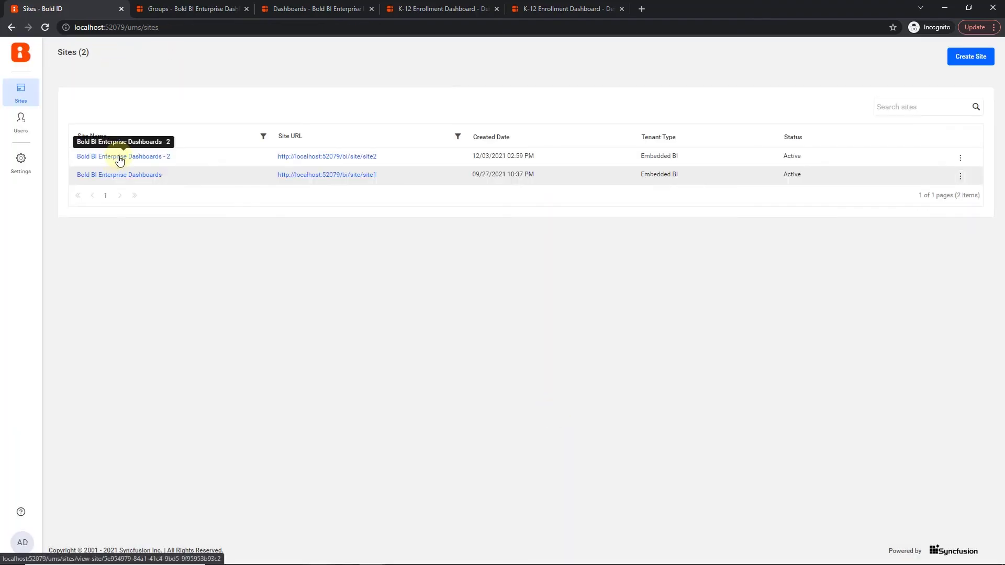
# Add a custom attribute named Site Attribute to the Bold BI Enterprise Dashboards - 2 site with the value ["Broward County","Palm Beach County","Franklin County"]
pyautogui.click(119, 157)
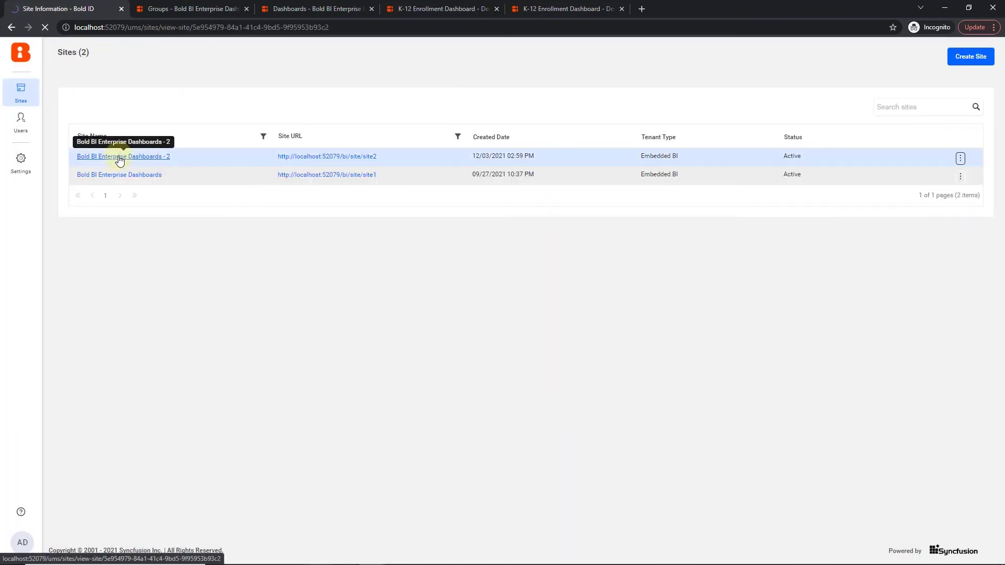
pyautogui.click(118, 94)
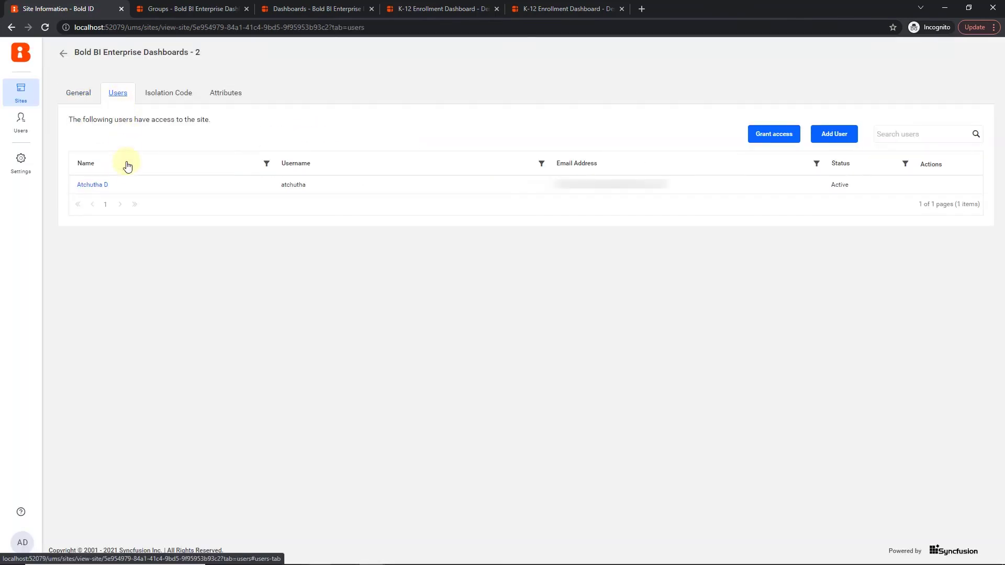
pyautogui.click(229, 99)
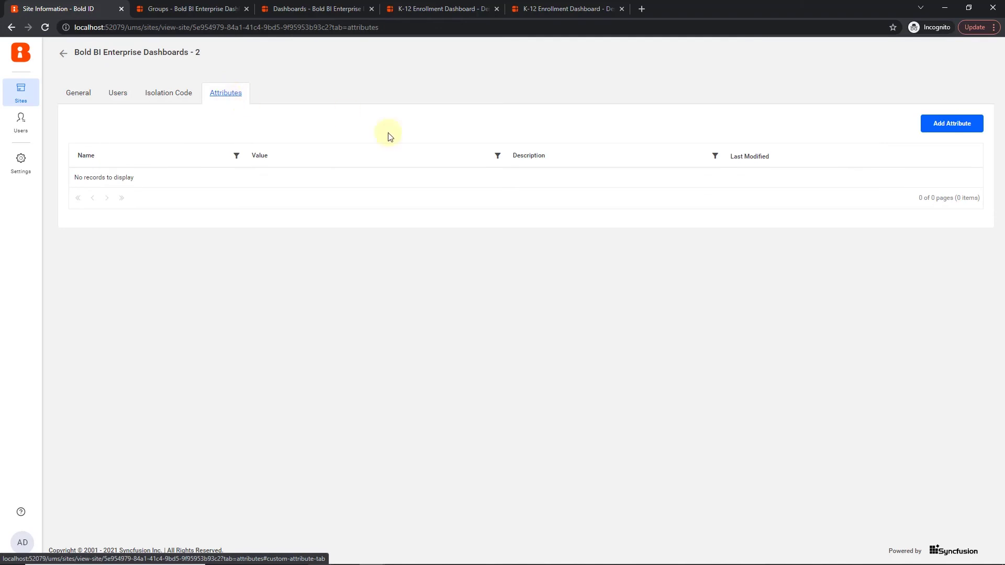
pyautogui.click(955, 125)
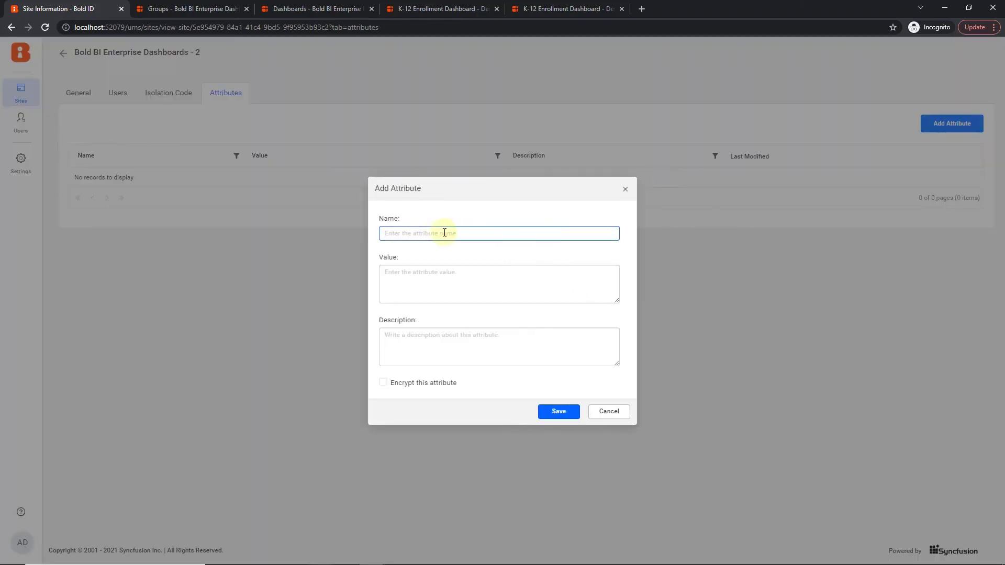
pyautogui.write('Site Attrib')
pyautogui.write('ur')
pyautogui.write('te')
pyautogui.click(416, 273)
pyautogui.write('["Broward County","Palm Beach County","Franklin County"]')
pyautogui.click(556, 411)
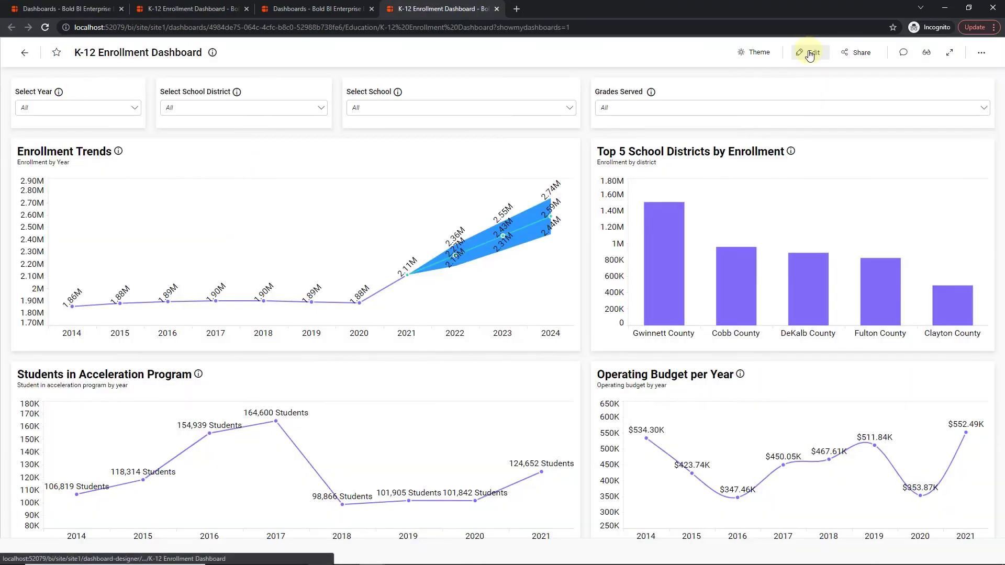
# Edit the K-12 Enrollment Dashboard's k12_School_Enrollment_Details data source, appending a Where clause with ${{:Site Attribute}} to its query
pyautogui.click(809, 52)
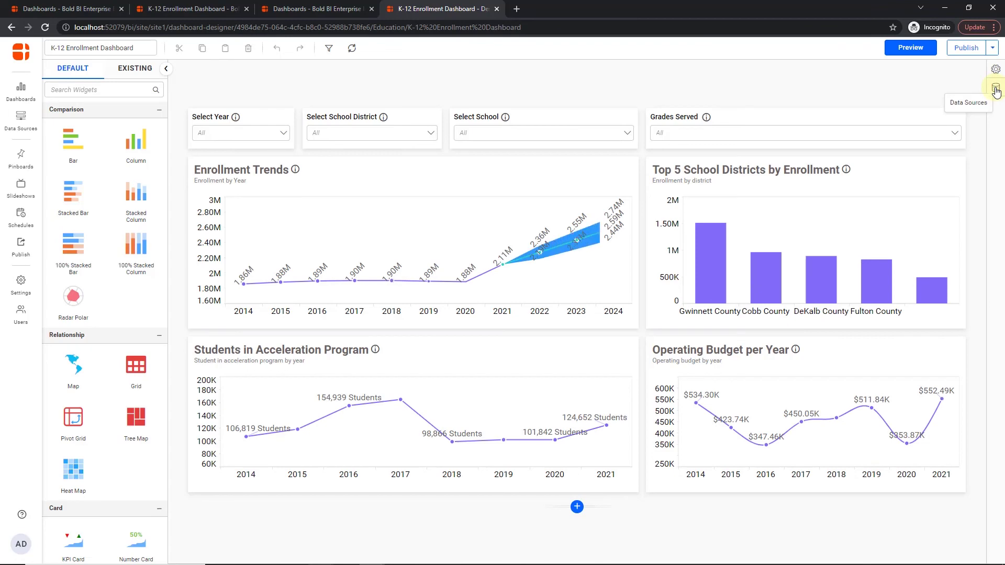
pyautogui.click(996, 90)
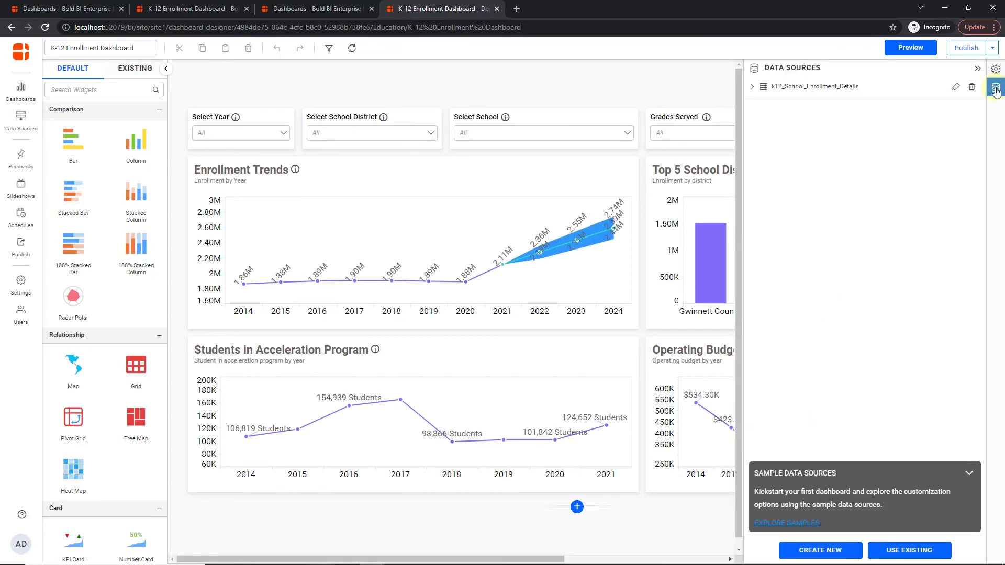
pyautogui.click(957, 88)
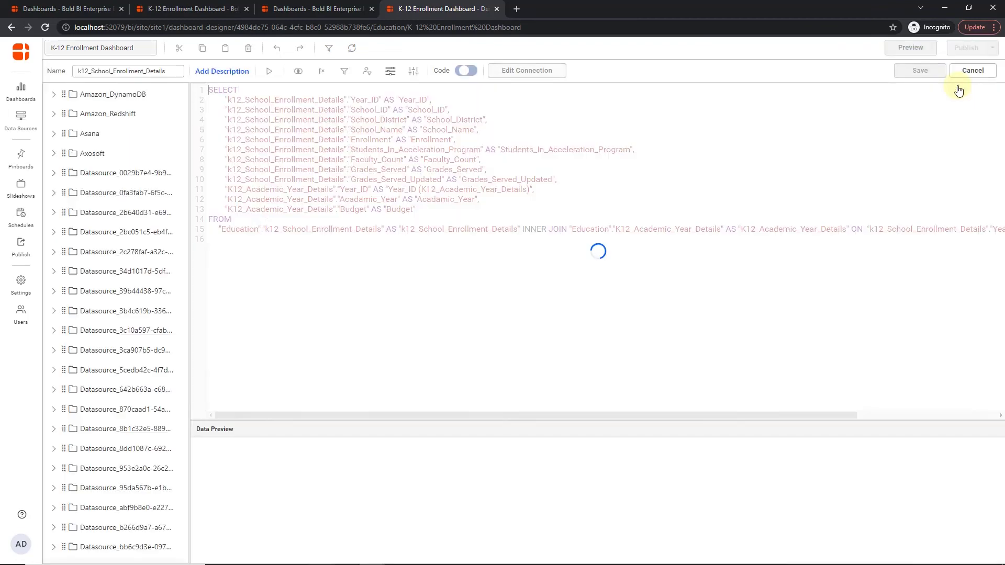
pyautogui.click(212, 243)
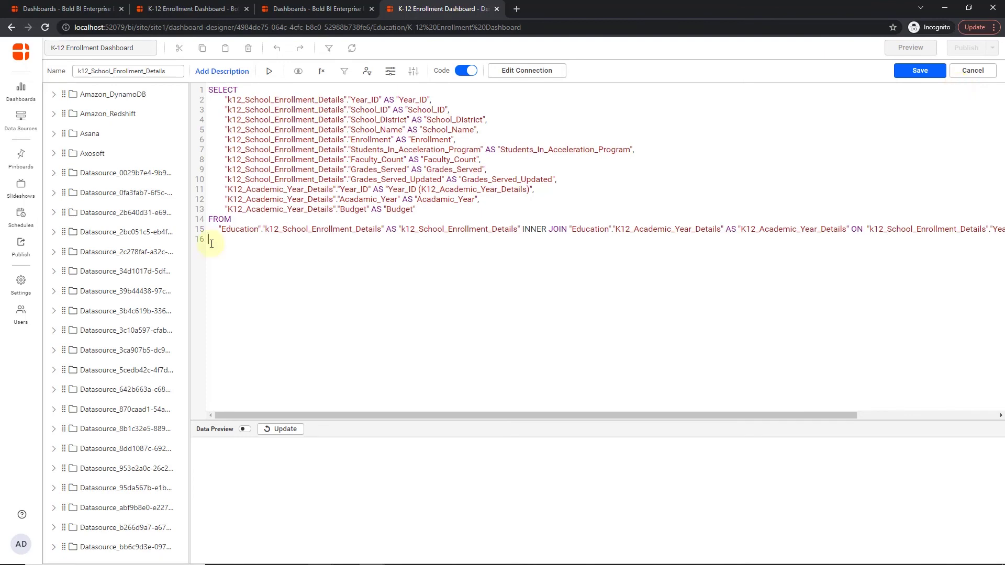
pyautogui.write('Where')
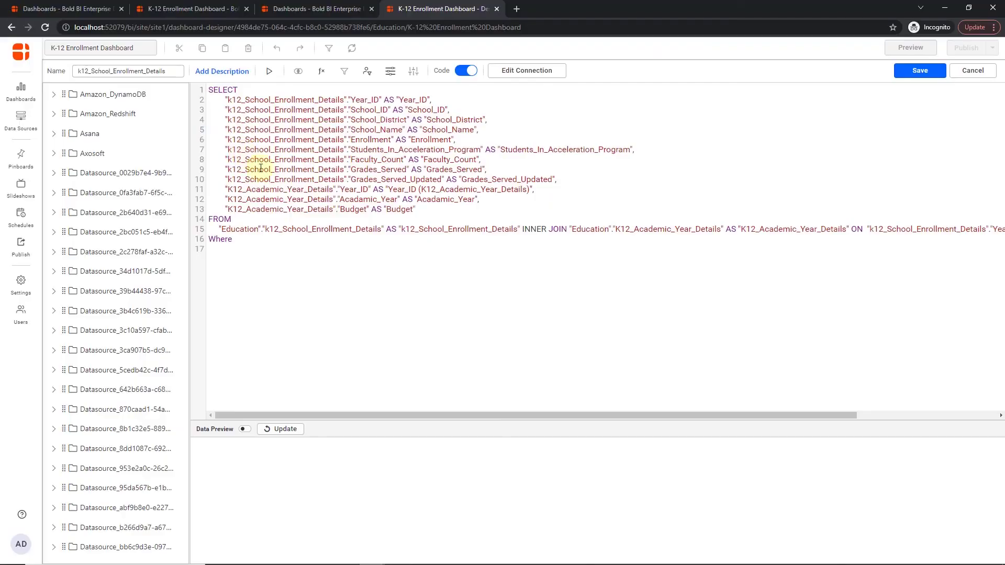
pyautogui.write('${{:AttributeName}}')
pyautogui.doubleClick(246, 249)
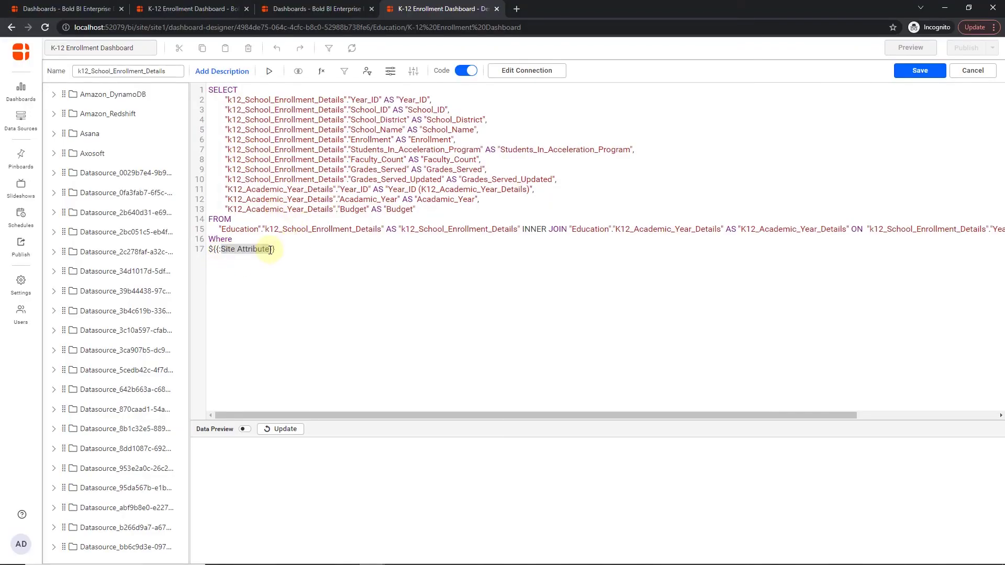
pyautogui.write('Site Attribute')
# Run the modified query with the data preview enabled and save the k12_School_Enrollment_Details data source
pyautogui.click(268, 72)
pyautogui.click(244, 428)
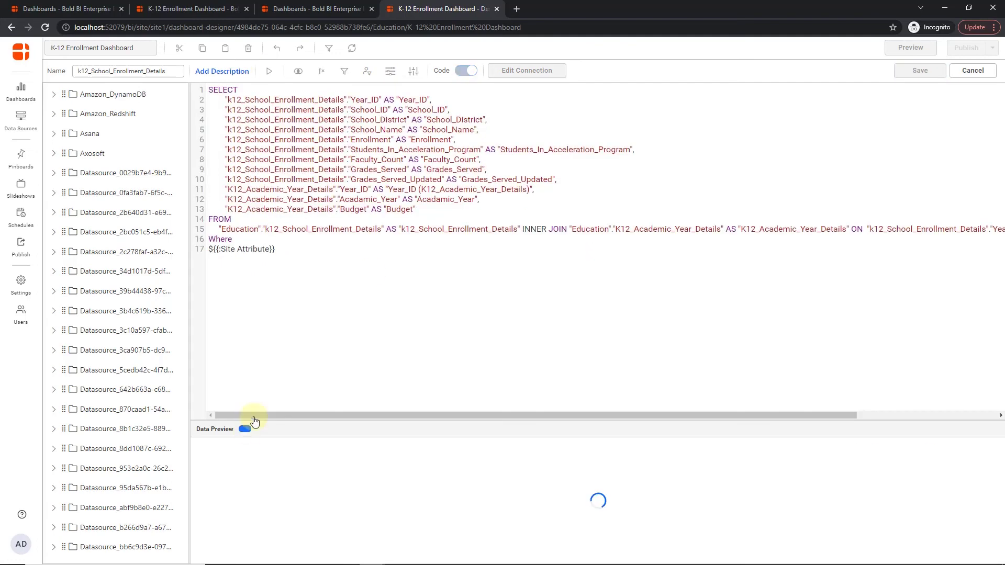
pyautogui.click(919, 73)
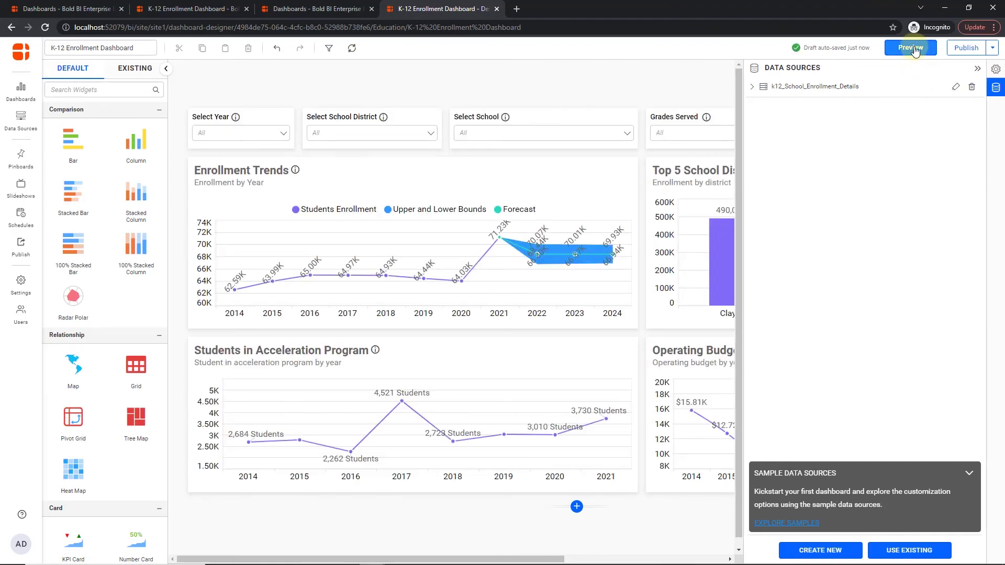
# Preview the K-12 Enrollment Dashboard on site1 and site2, examining the school district filter options and the site2 address
pyautogui.click(915, 51)
pyautogui.click(349, 111)
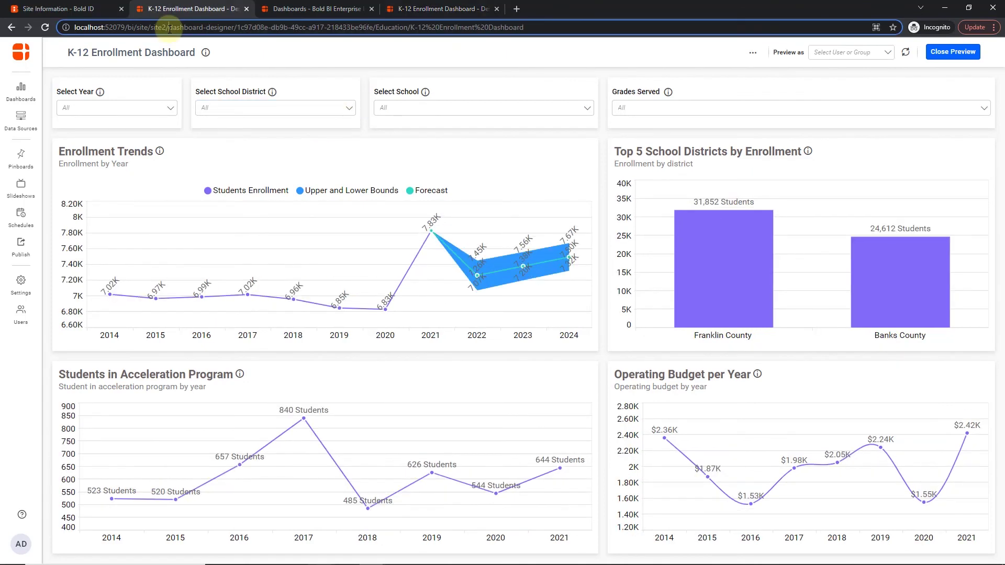
pyautogui.moveTo(168, 27); pyautogui.dragTo(51, 39)
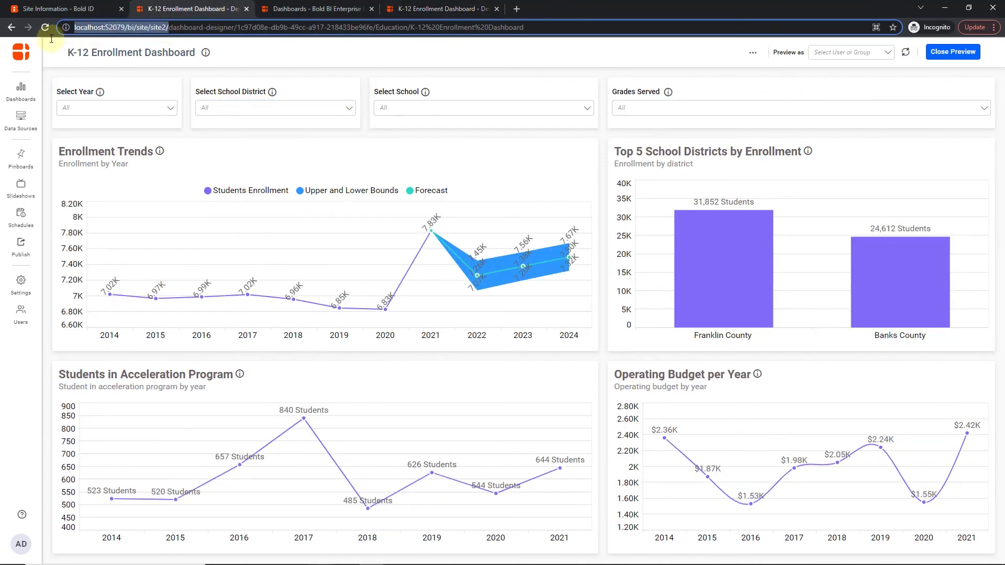
pyautogui.click(341, 113)
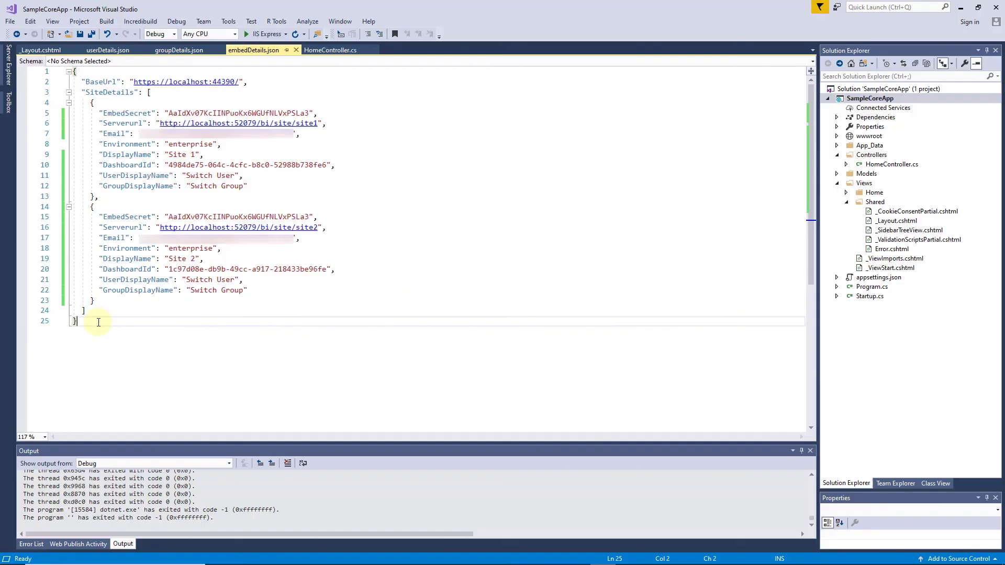
# Switch to Visual Studio, review the site details in embedDetails.json, and run the SampleCoreApp project with IIS Express
pyautogui.hotkey('ctrl', 'a')
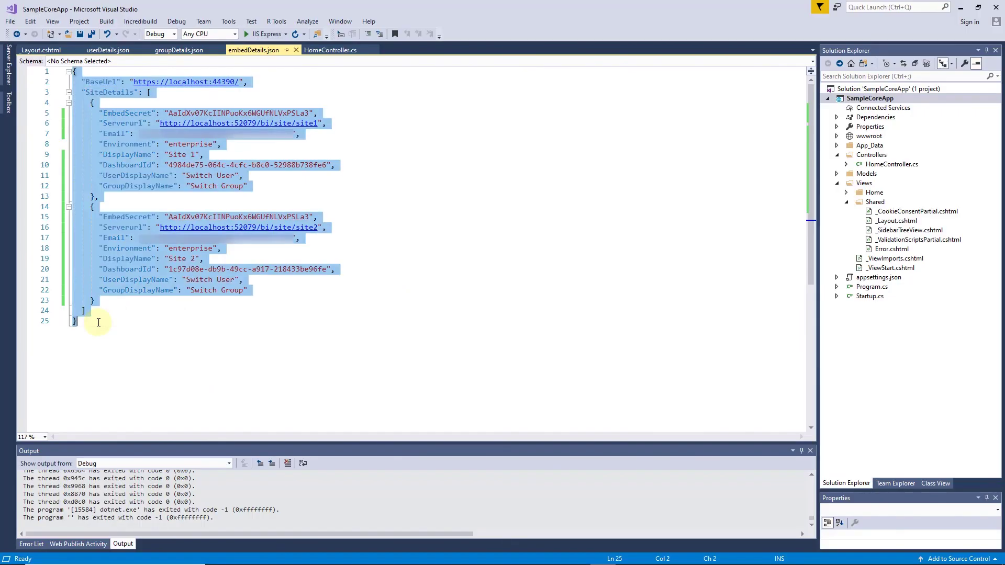
pyautogui.click(259, 33)
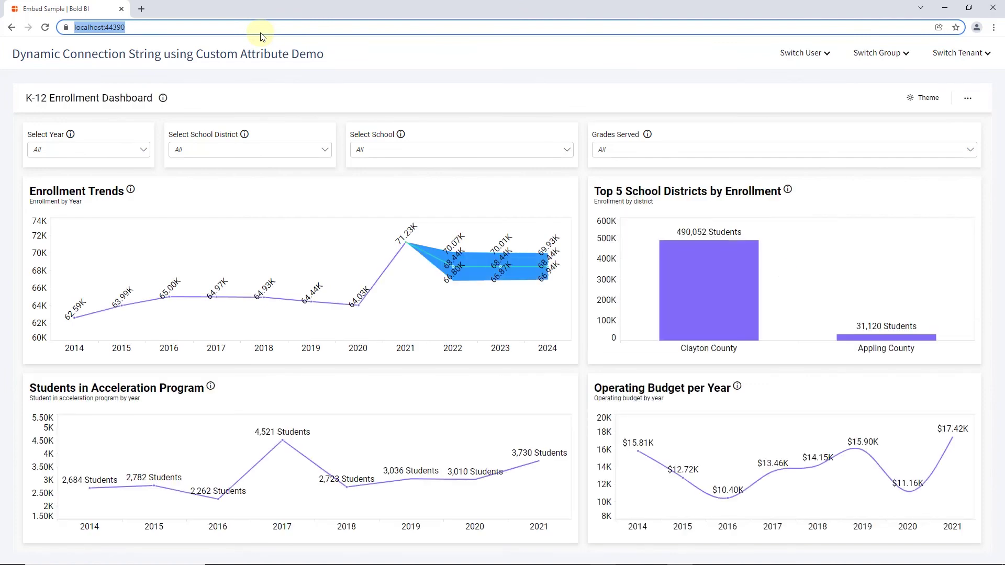
# Switch the embedded dashboard's tenant to Site 1 and to Site 2, examining the school district filter options for each
pyautogui.click(988, 57)
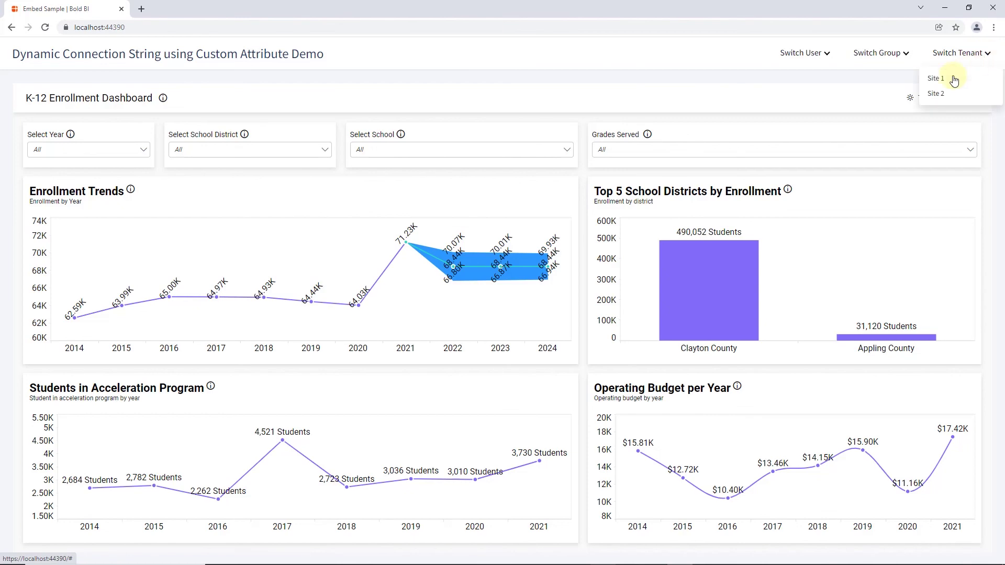
pyautogui.click(950, 81)
pyautogui.click(325, 150)
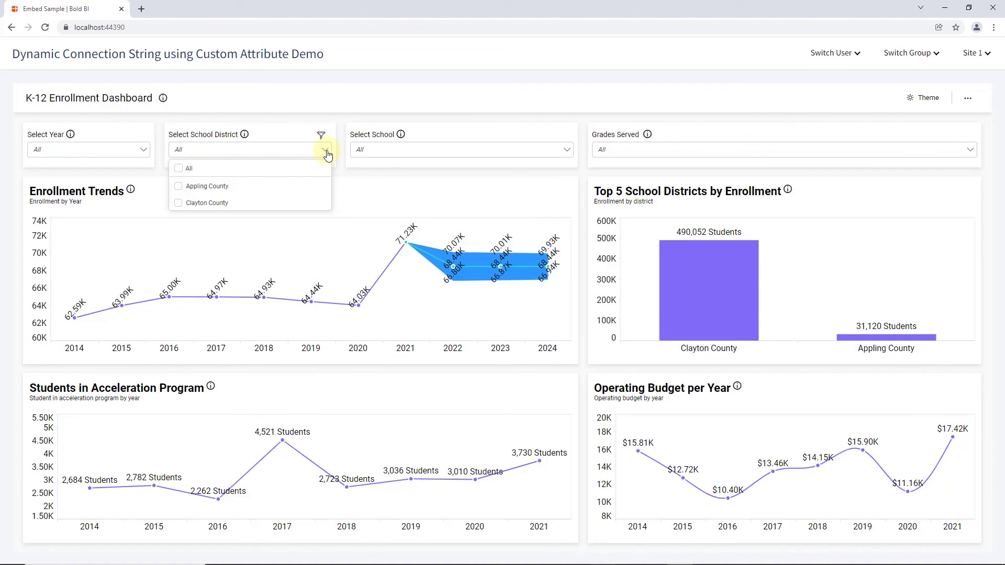
pyautogui.click(985, 56)
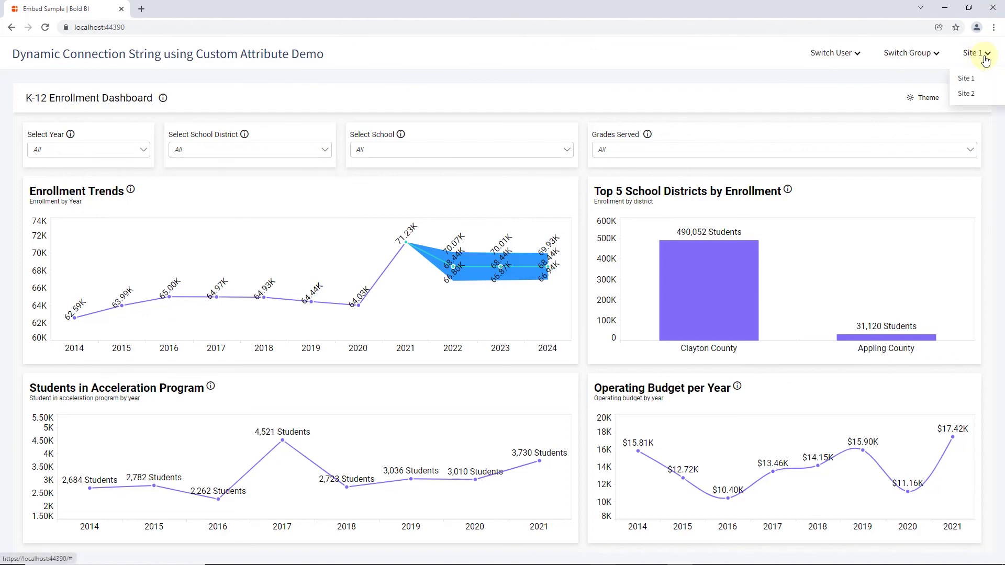
pyautogui.click(953, 95)
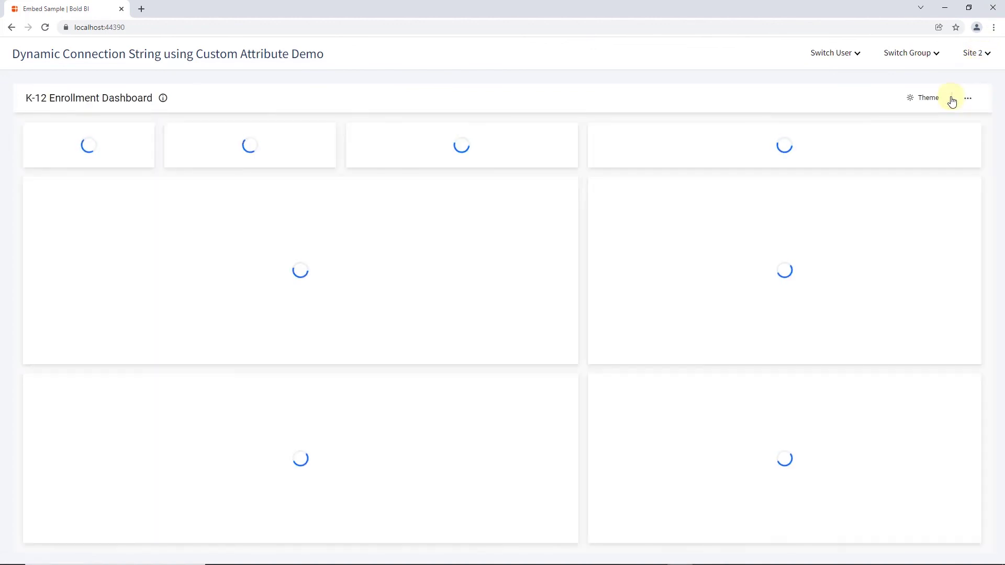
pyautogui.click(324, 150)
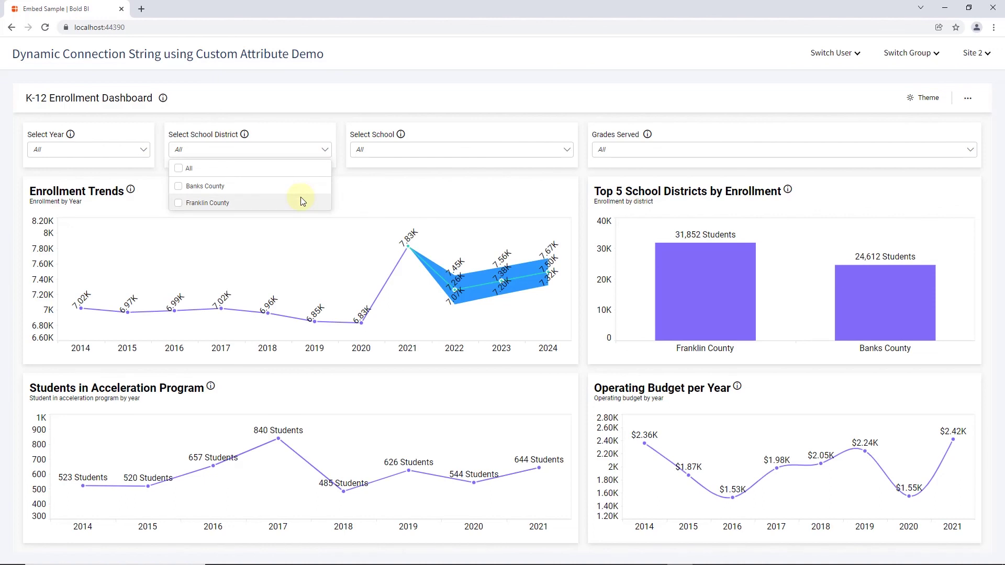
pyautogui.click(319, 102)
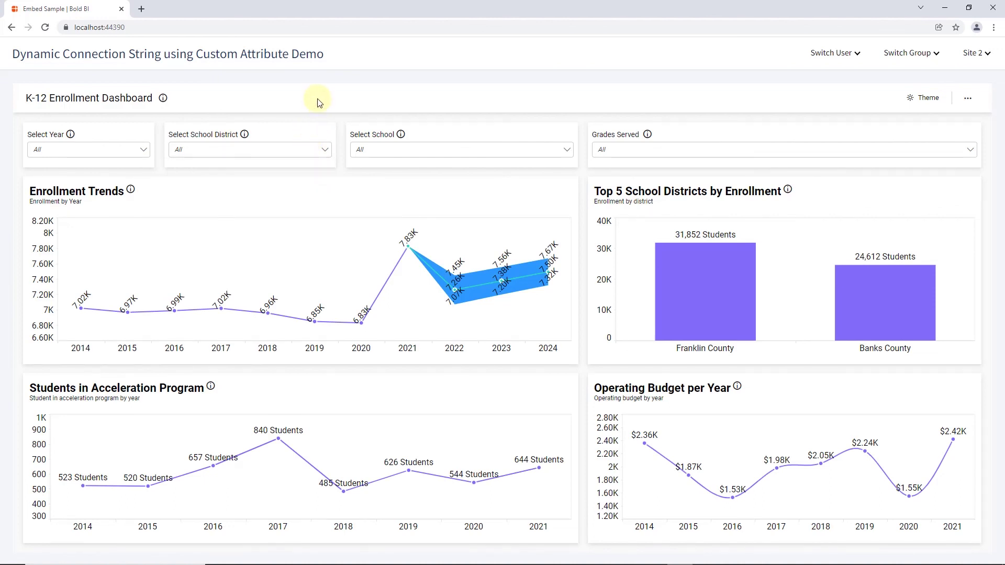